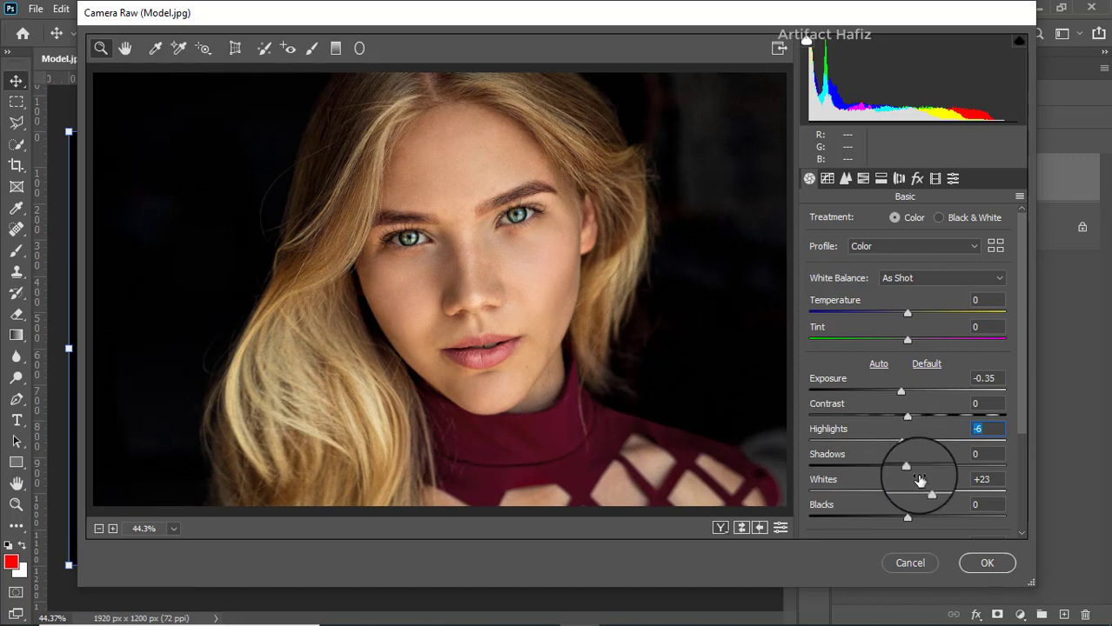
Step: Set the Camera Raw Shadows to +3 and Blacks to +16
mouse_move(907, 470)
left_mouse_down()
mouse_move(968, 468)
mouse_move(897, 470)
left_mouse_up()
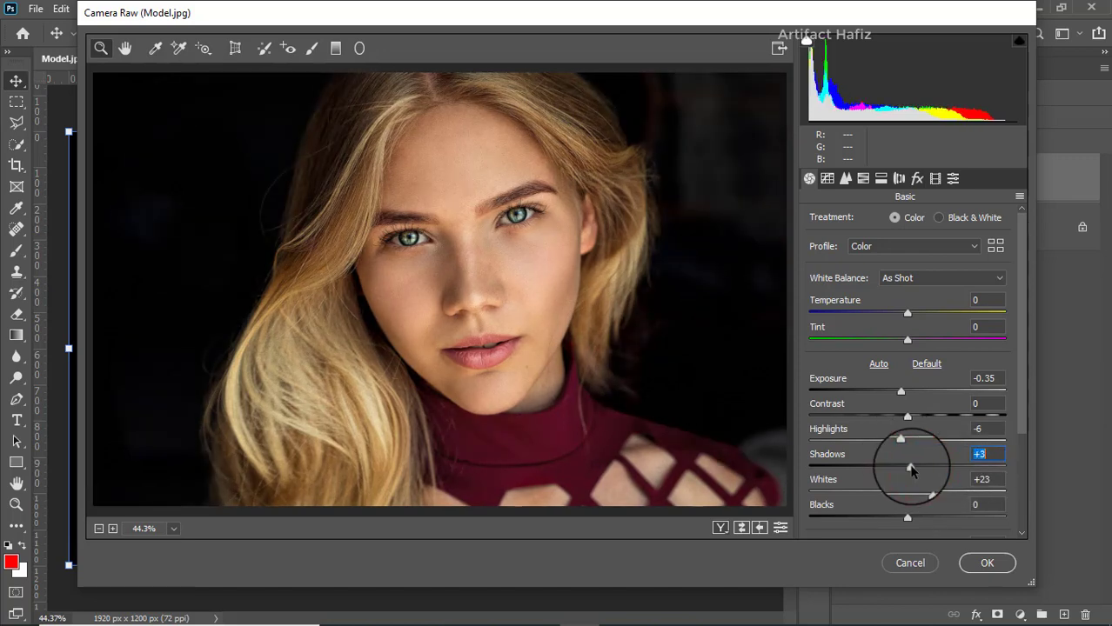
mouse_move(924, 519)
left_mouse_down()
mouse_move(885, 518)
mouse_move(922, 519)
left_mouse_up()
scroll(904, 442, "down", 4)
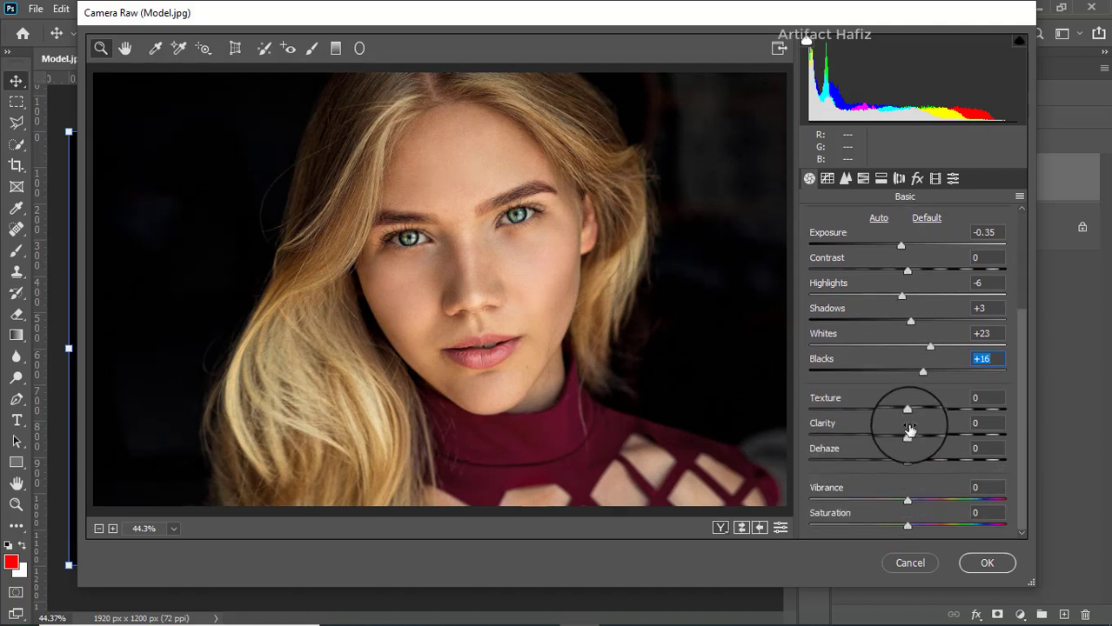
Step: Set Texture to -2, Clarity to +3 and Dehaze to +10, and apply the Camera Raw filter
mouse_move(926, 410)
left_mouse_down()
mouse_move(898, 413)
mouse_move(913, 420)
left_mouse_up()
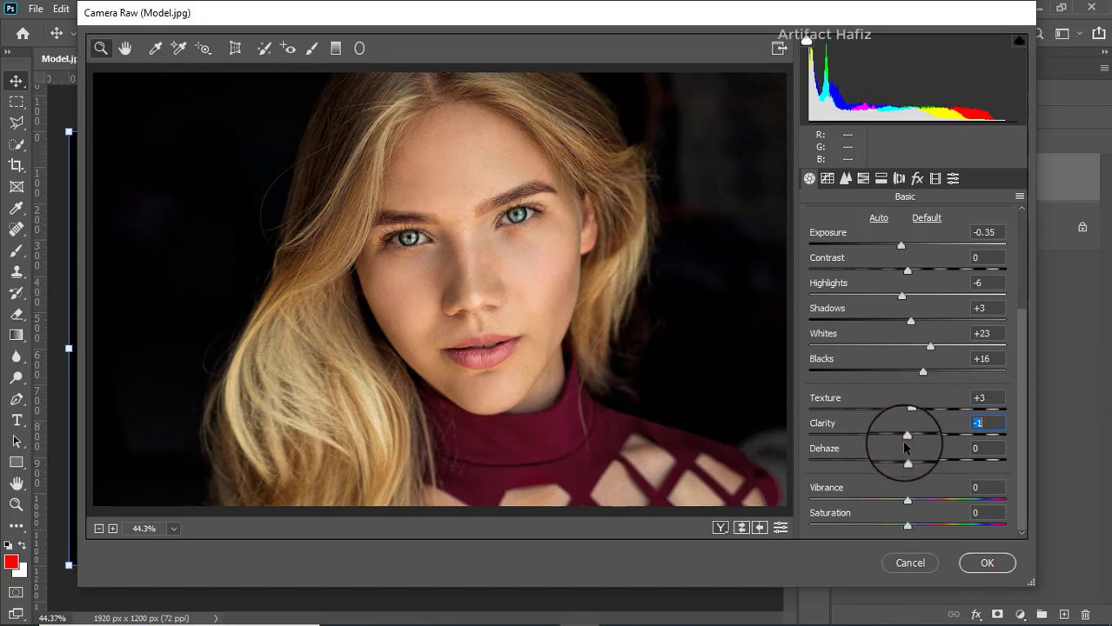
left_click_drag(905, 439, 907, 416)
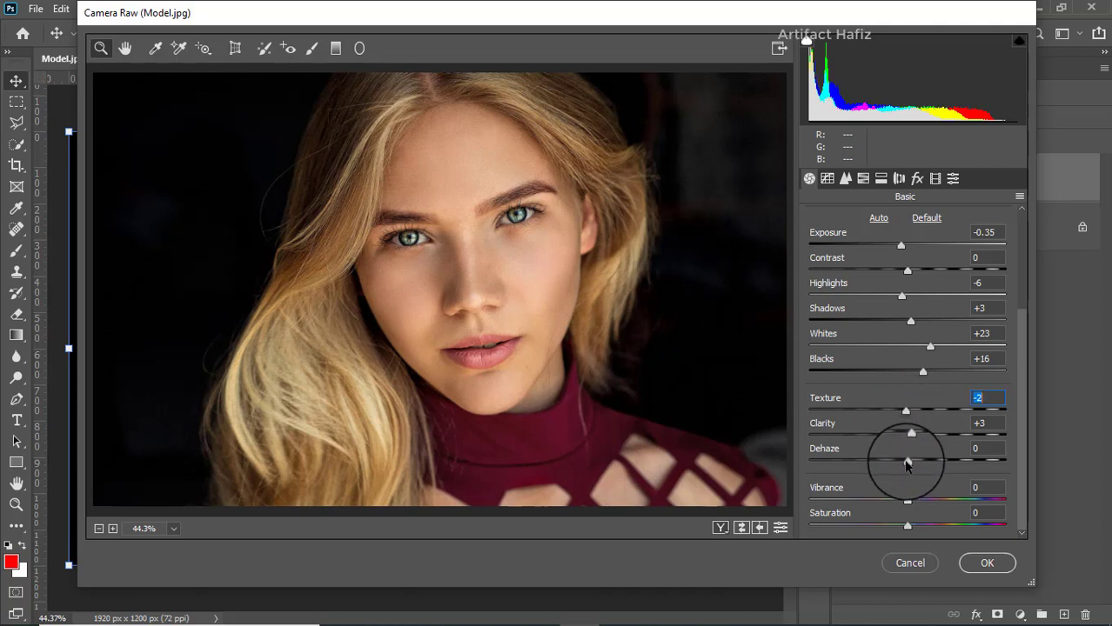
mouse_move(923, 461)
left_mouse_down()
mouse_move(903, 463)
mouse_move(916, 464)
left_mouse_up()
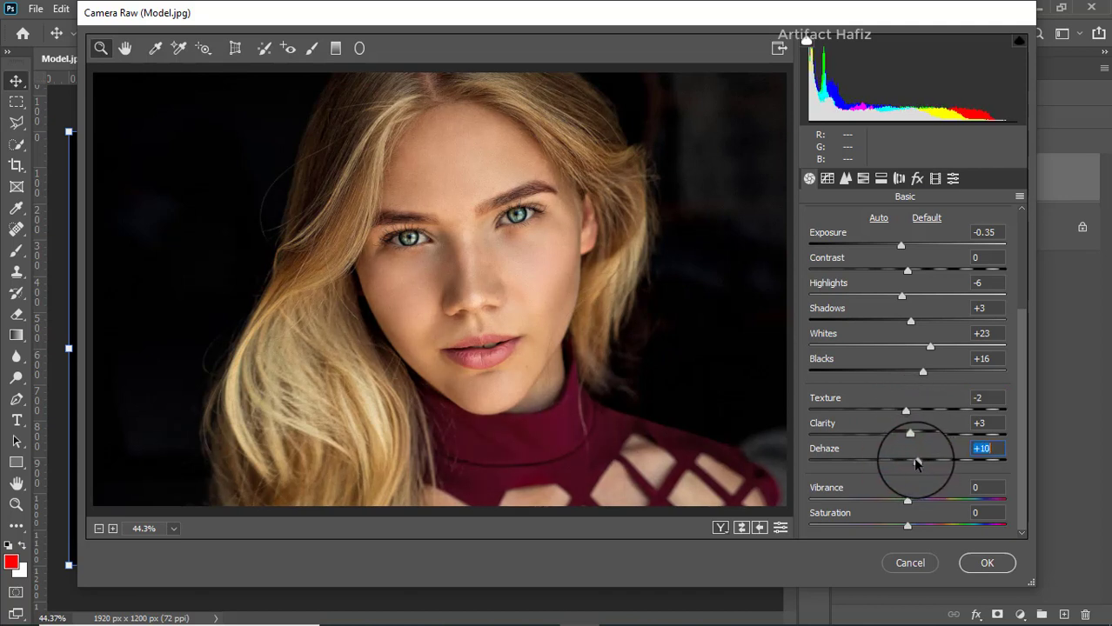
left_click(974, 565)
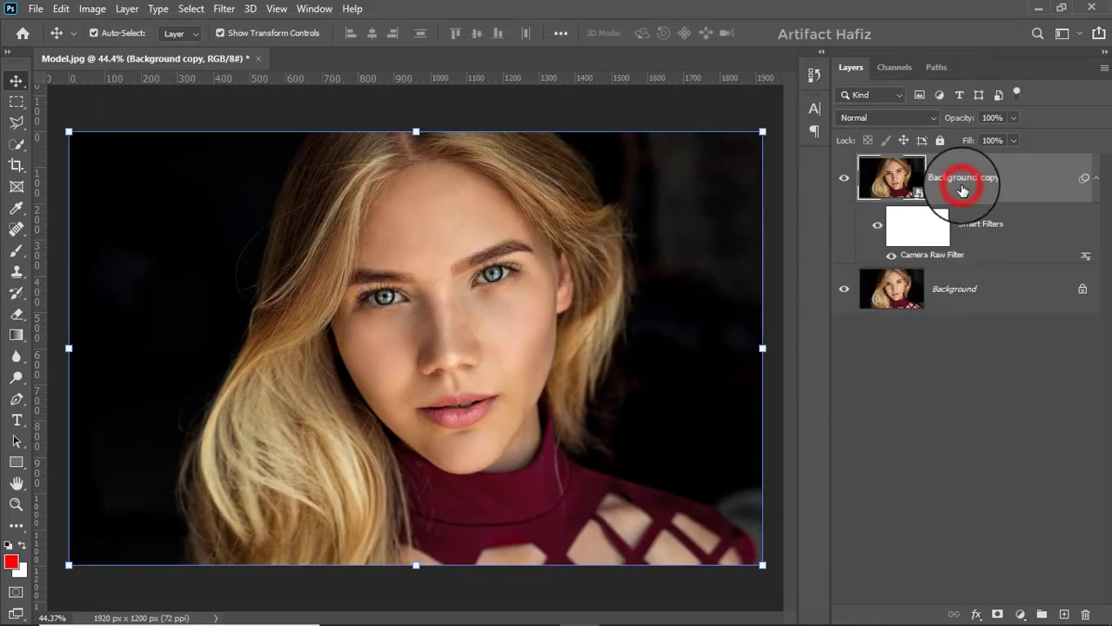
Step: Stamp all visible layers into a new top layer and convert it for smart filters
key("ctrl+alt+shift+e")
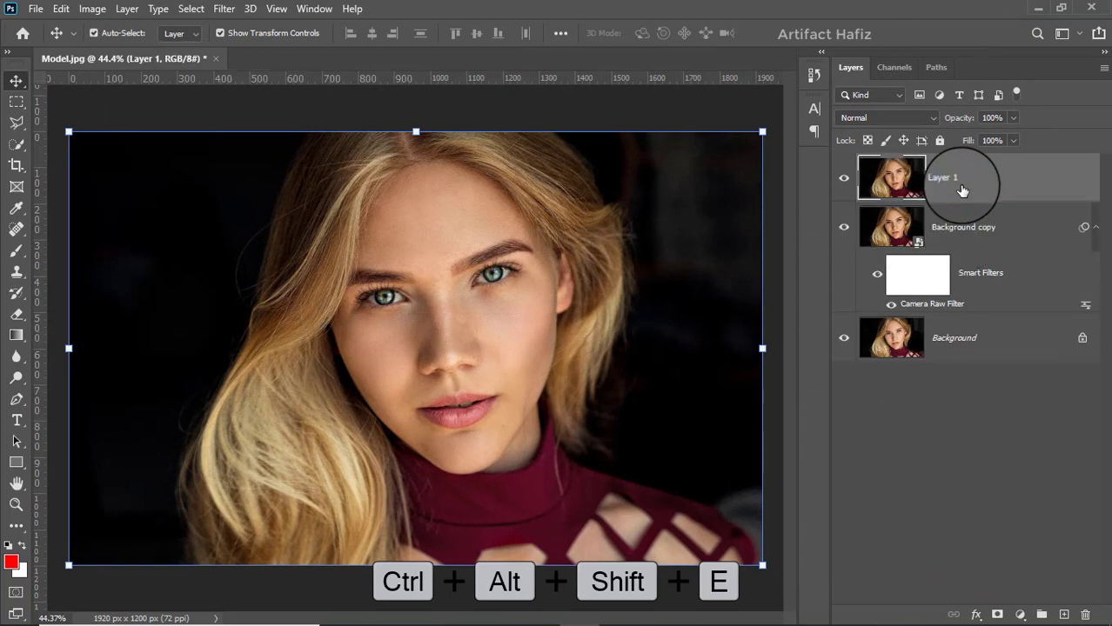
left_click(224, 9)
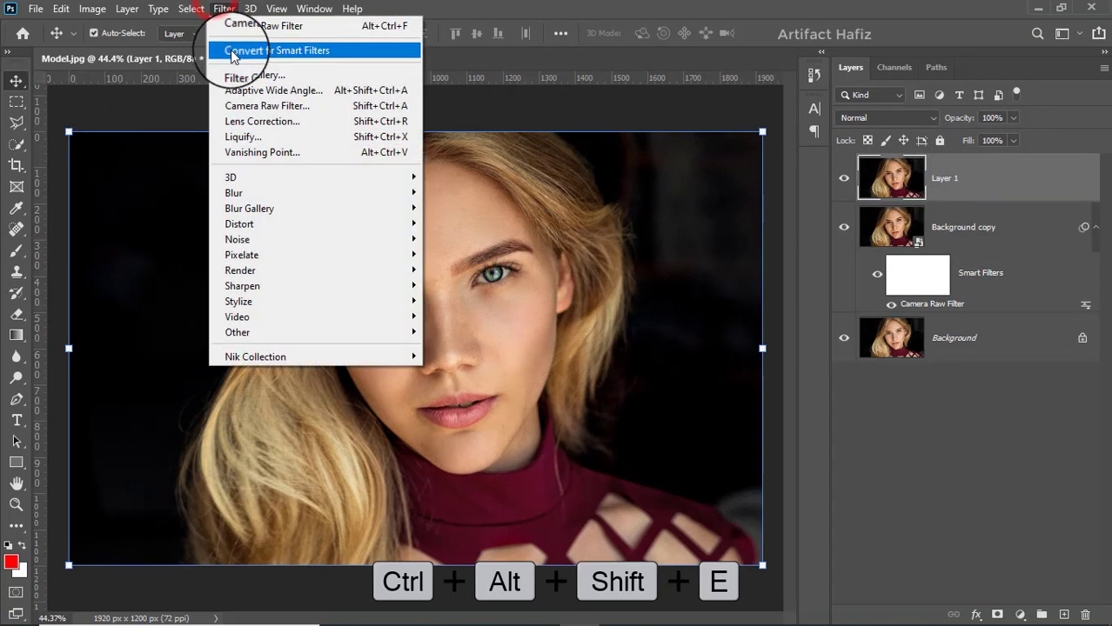
left_click(228, 45)
Step: Apply a Camera Raw filter to Layer 1 with Luminance noise reduction set to 95
left_click(219, 9)
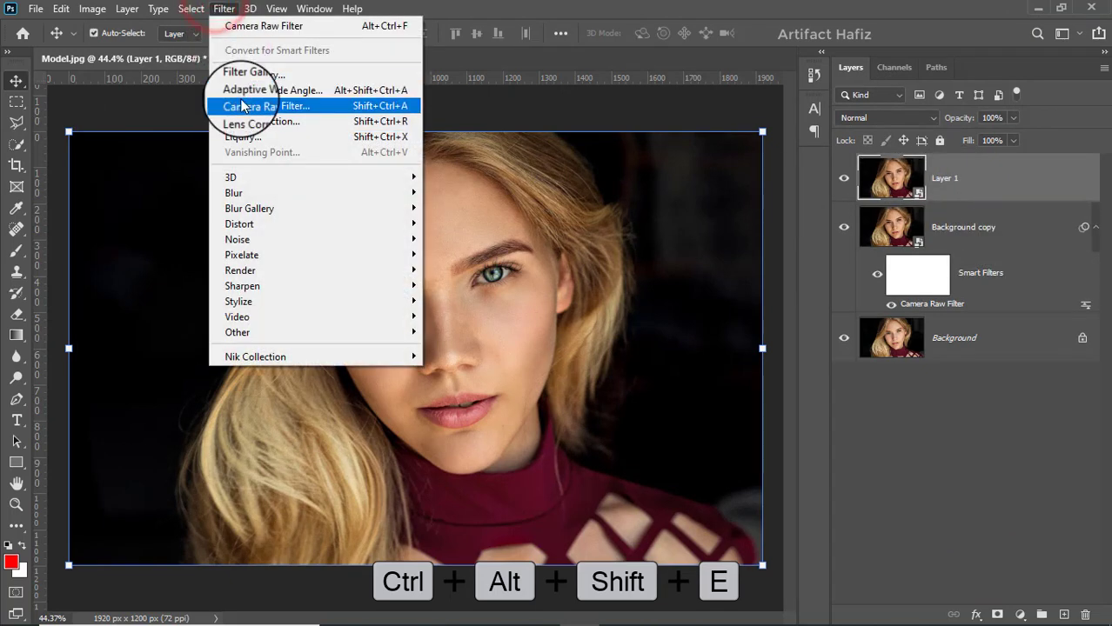
left_click(242, 105)
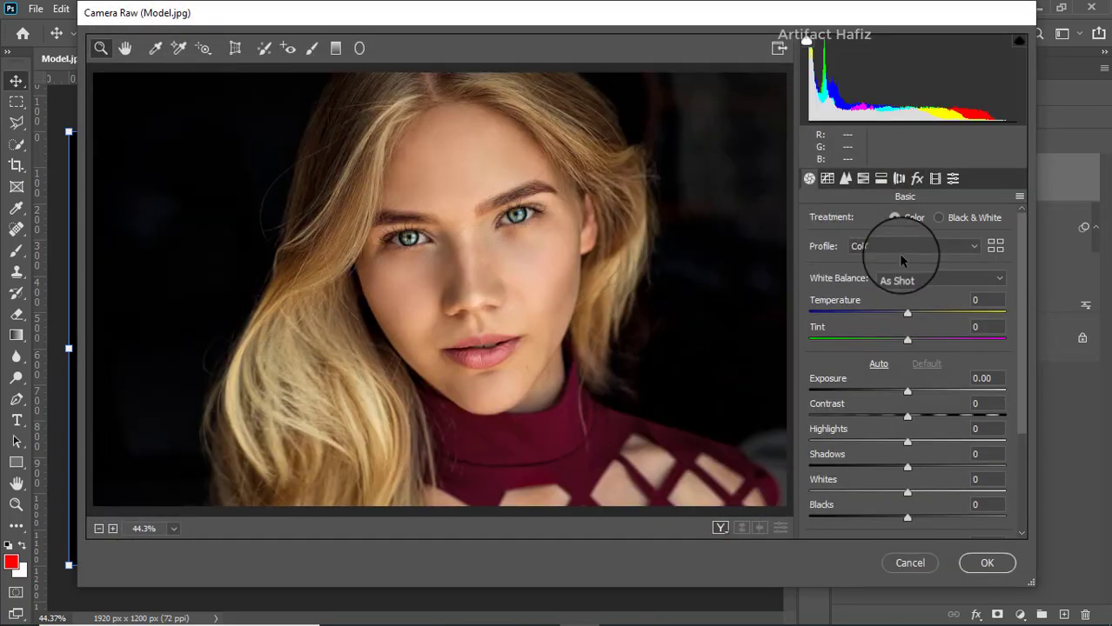
left_click(846, 179)
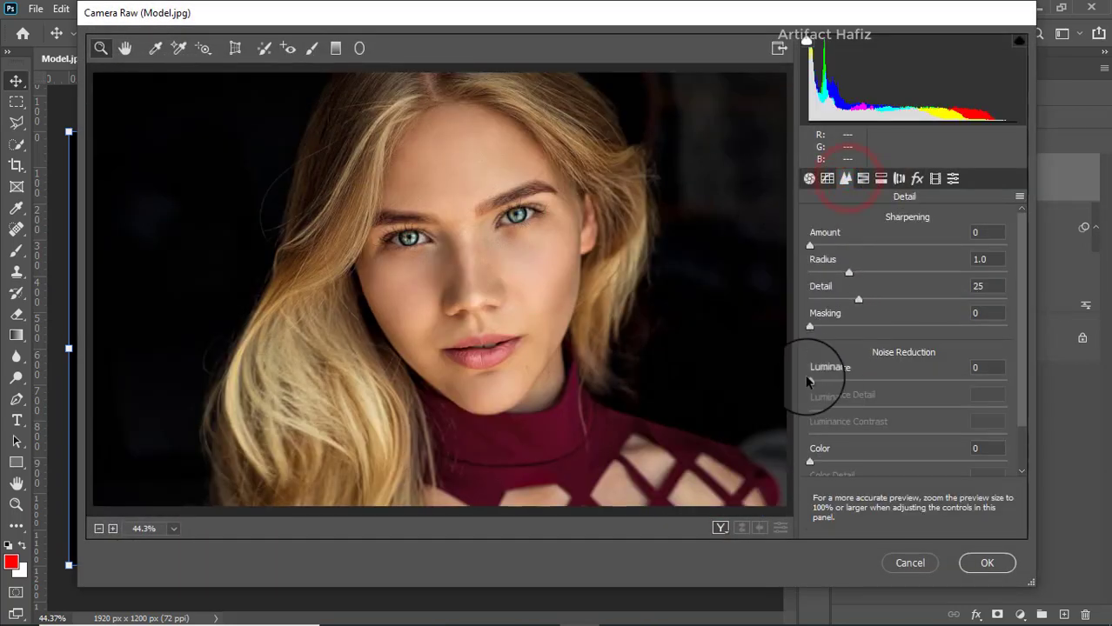
left_click_drag(880, 385, 919, 382)
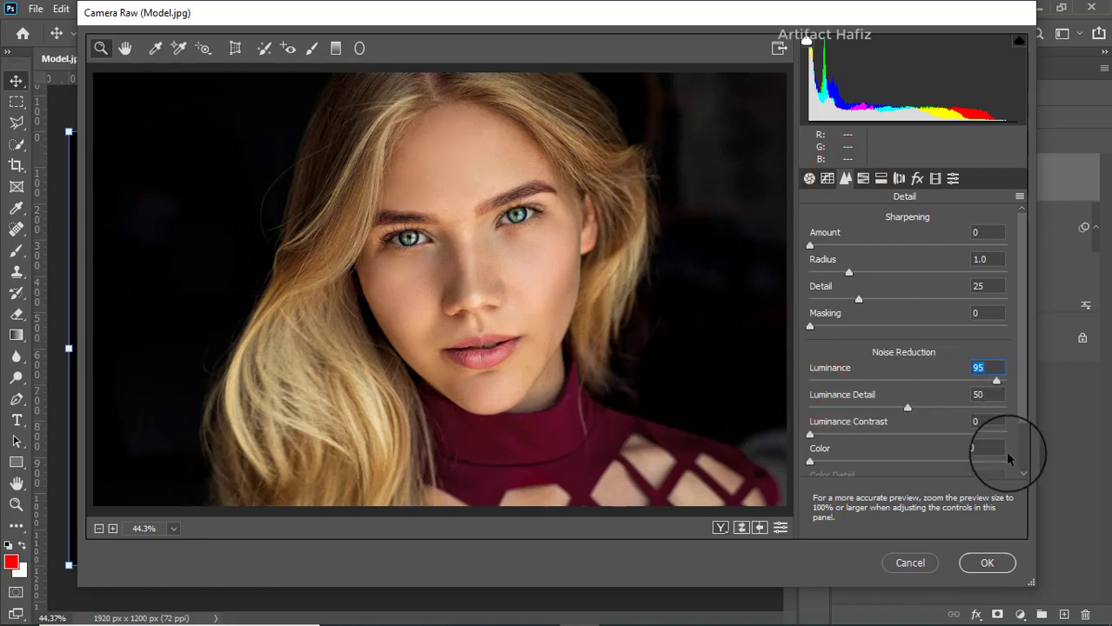
left_click(989, 562)
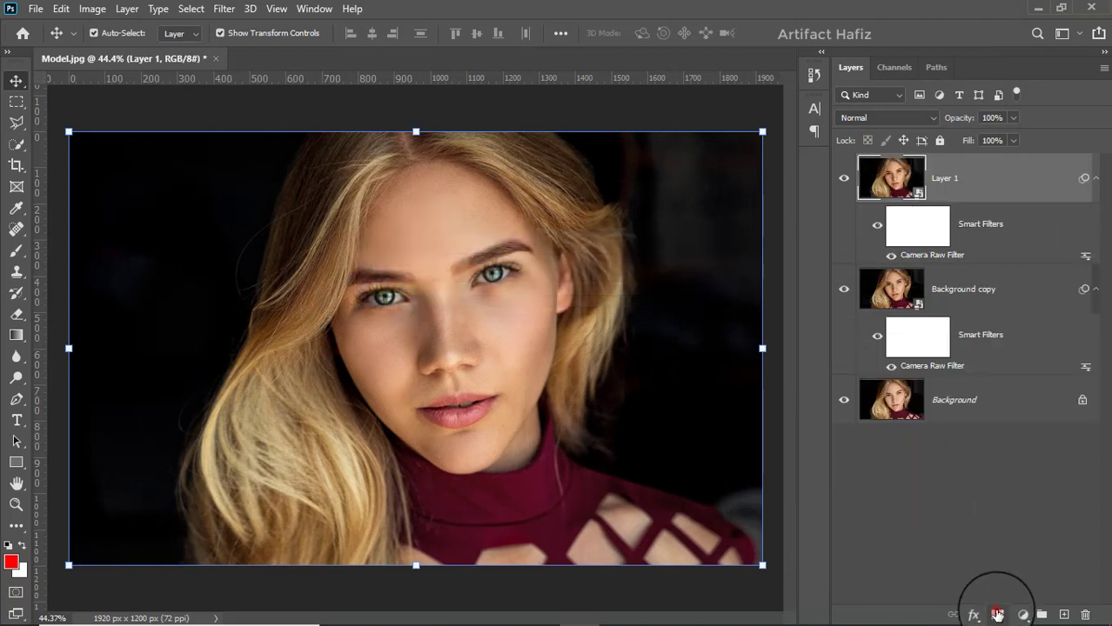
Step: Add a white layer mask to Layer 1 and ready a Soft Round brush with black as the foreground colour
left_click(996, 614)
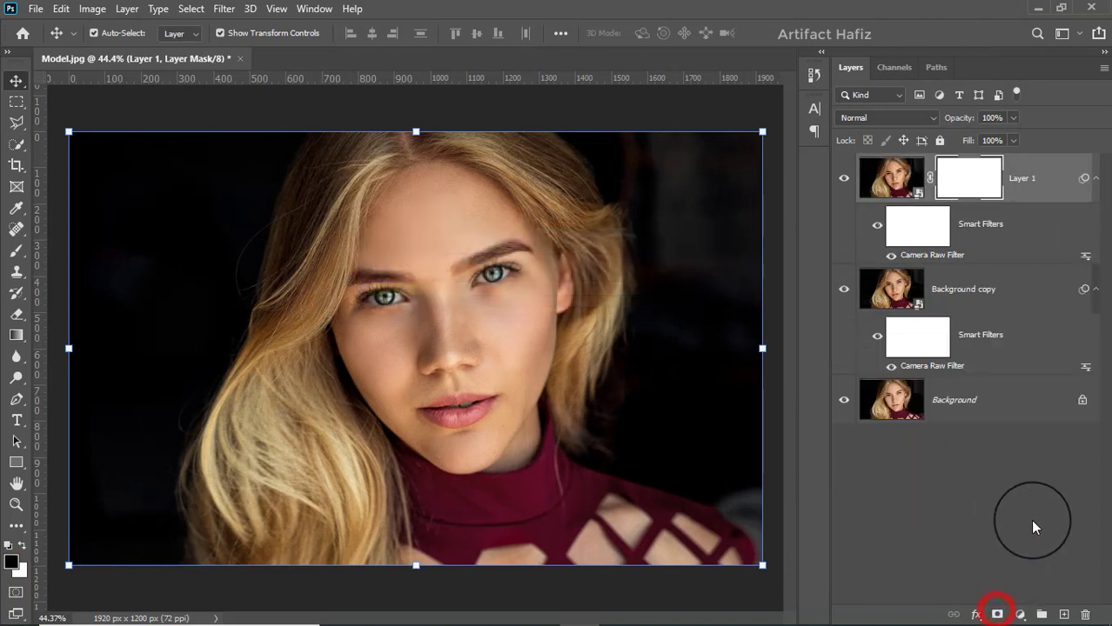
left_click(15, 250)
left_click(118, 33)
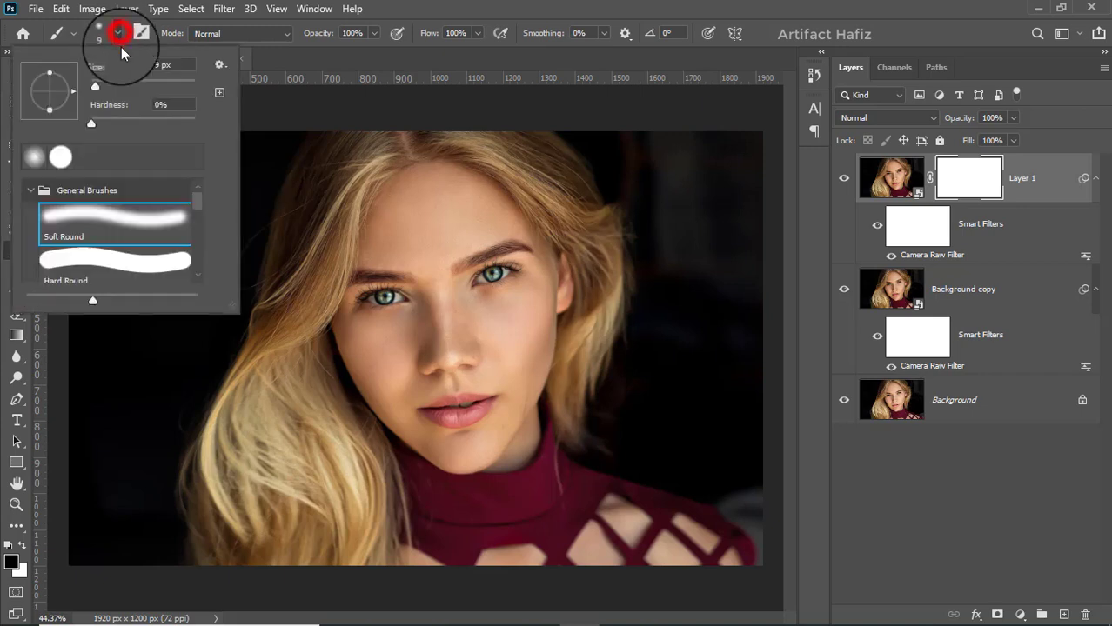
left_click(87, 224)
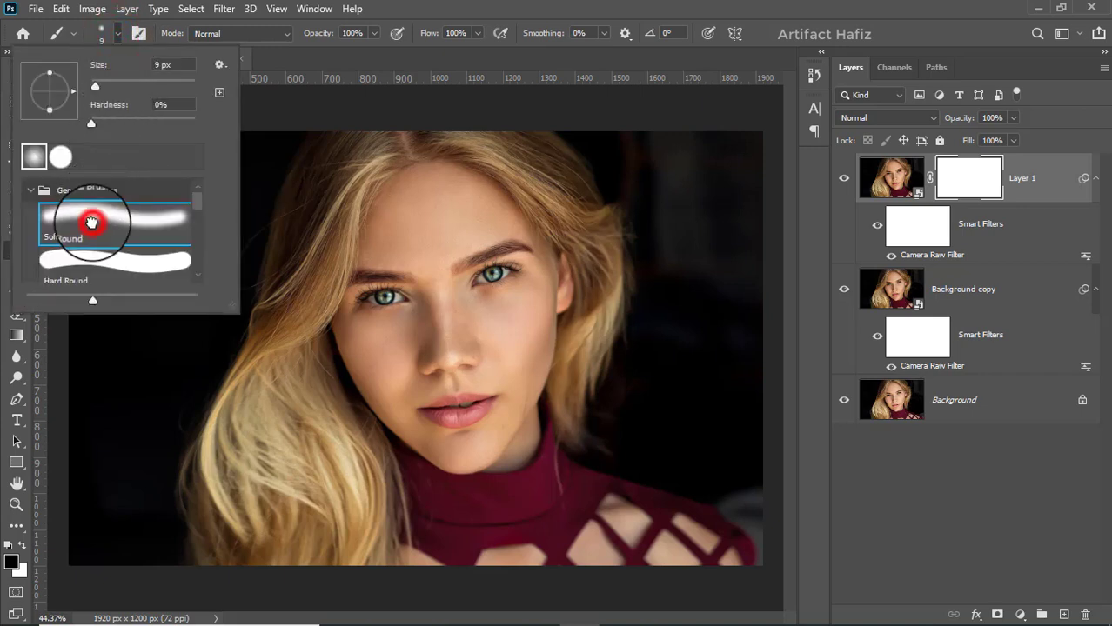
left_click(22, 547)
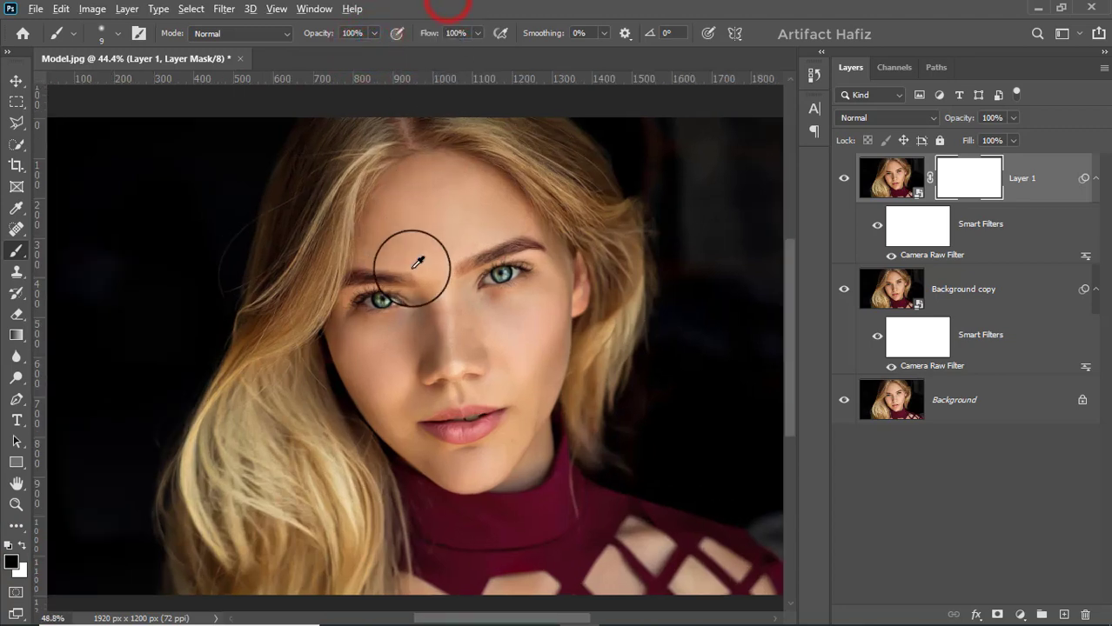
Step: Paint black on Layer 1's mask over both eyes and eyebrows with a 45 px brush to restore their detail
scroll(422, 261, "up", 5)
key("bracketright")
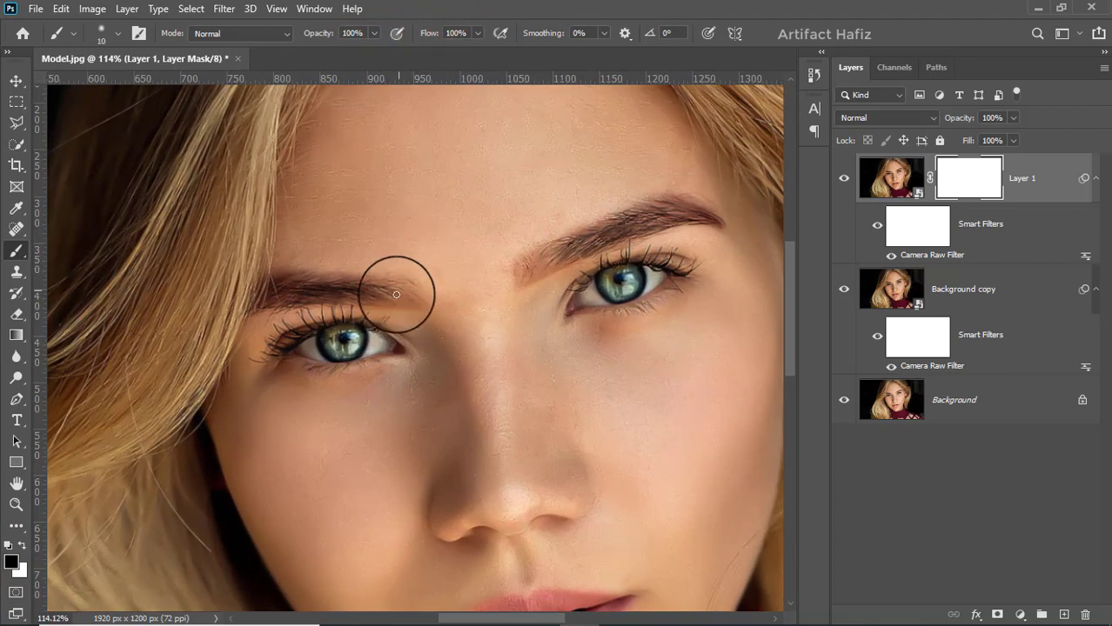
left_click_drag(401, 293, 259, 293)
mouse_move(277, 343)
left_mouse_down()
mouse_move(311, 333)
mouse_move(372, 334)
mouse_move(382, 345)
mouse_move(288, 348)
mouse_move(401, 348)
left_mouse_up()
mouse_move(400, 347)
left_mouse_down()
mouse_move(315, 342)
mouse_move(270, 361)
left_mouse_up()
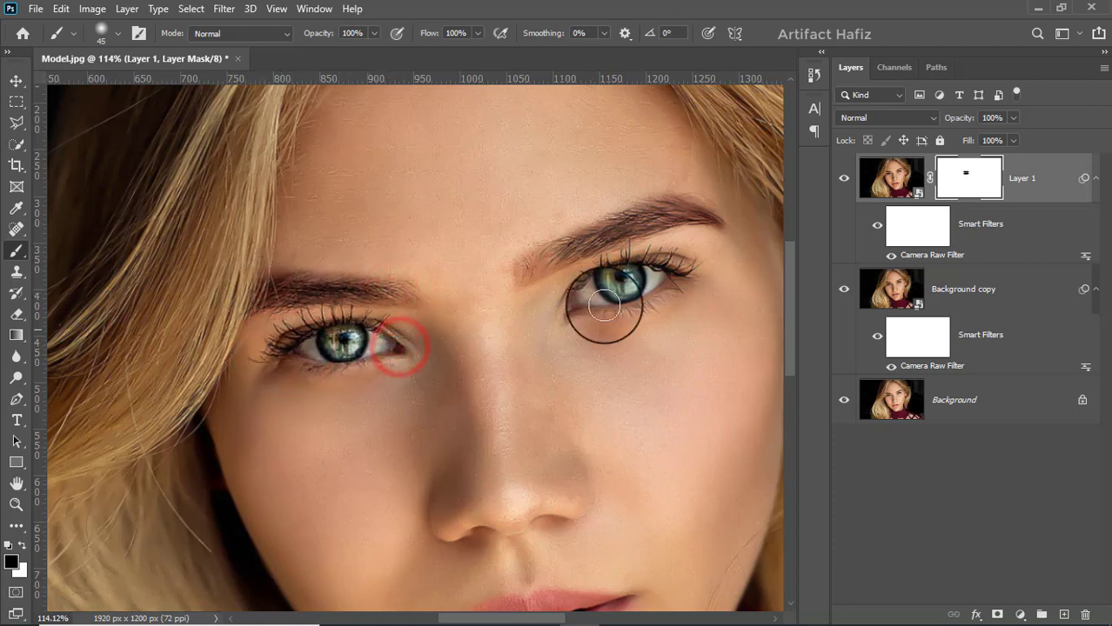
left_click(843, 180)
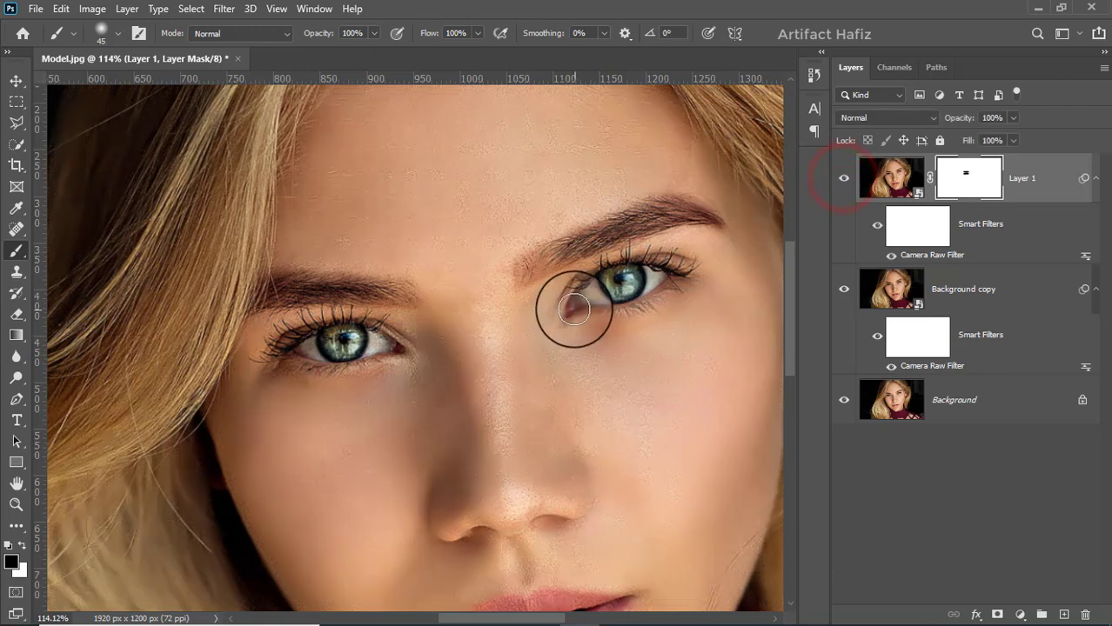
mouse_move(576, 302)
left_mouse_down()
mouse_move(629, 274)
mouse_move(615, 308)
left_mouse_up()
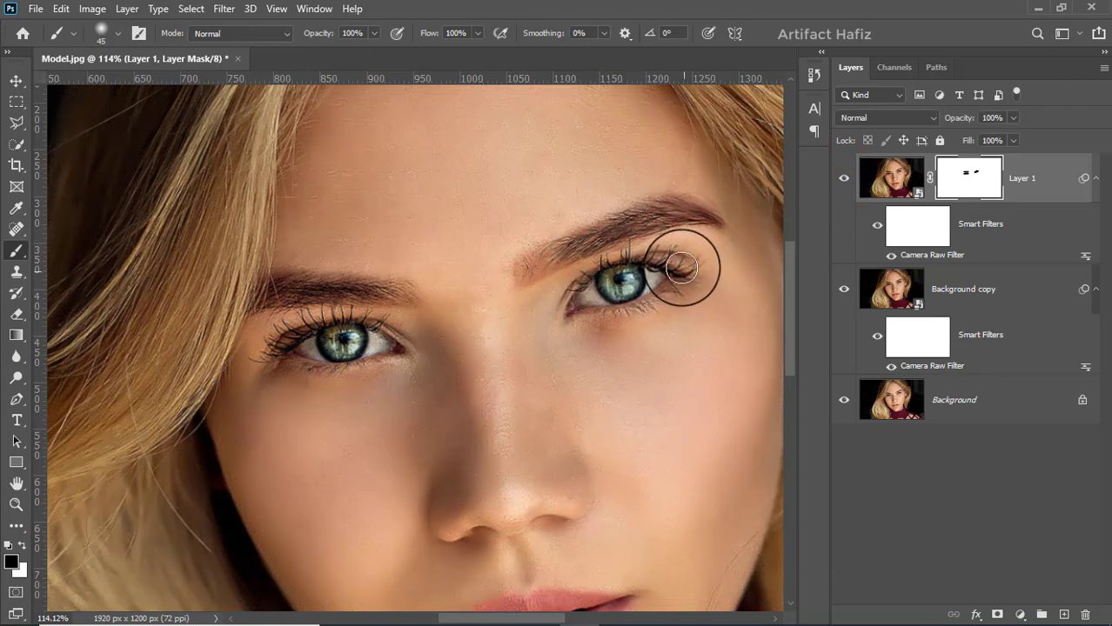
left_click_drag(527, 274, 660, 217)
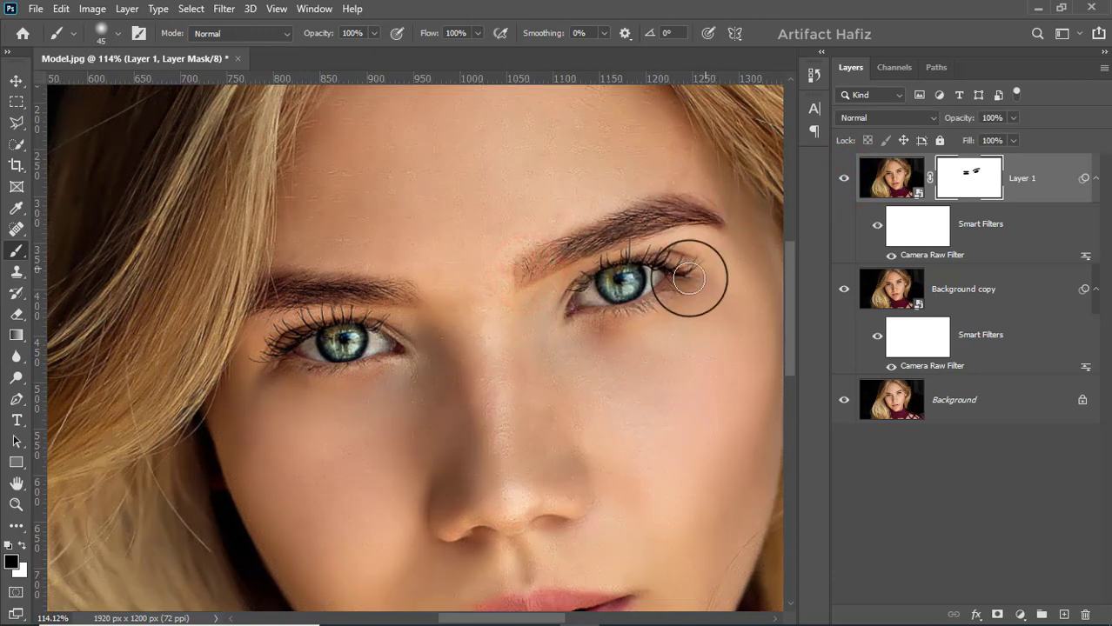
Step: Mask out the smoothing over the lips, nostrils and lower edges of the nose, reducing the brush to 40 px
left_click_drag(613, 325, 590, 138)
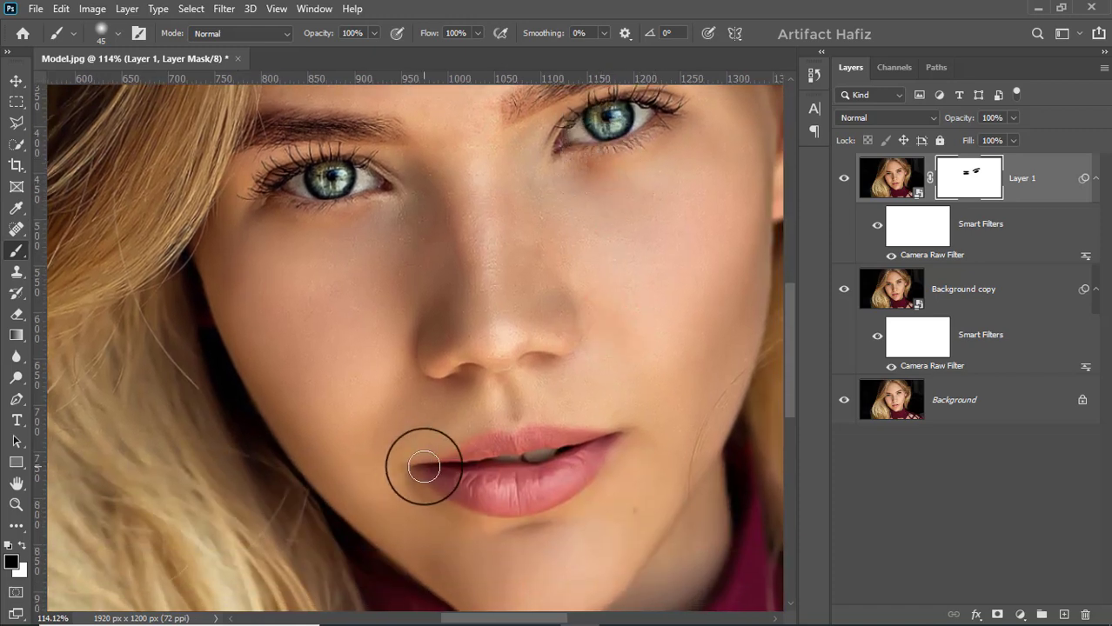
mouse_move(427, 468)
left_mouse_down()
mouse_move(516, 442)
mouse_move(586, 442)
mouse_move(533, 477)
mouse_move(452, 477)
mouse_move(561, 484)
mouse_move(435, 474)
left_mouse_up()
left_click_drag(425, 334, 434, 377)
left_click_drag(444, 370, 552, 364)
left_click_drag(561, 359, 581, 344)
left_click_drag(567, 297, 566, 296)
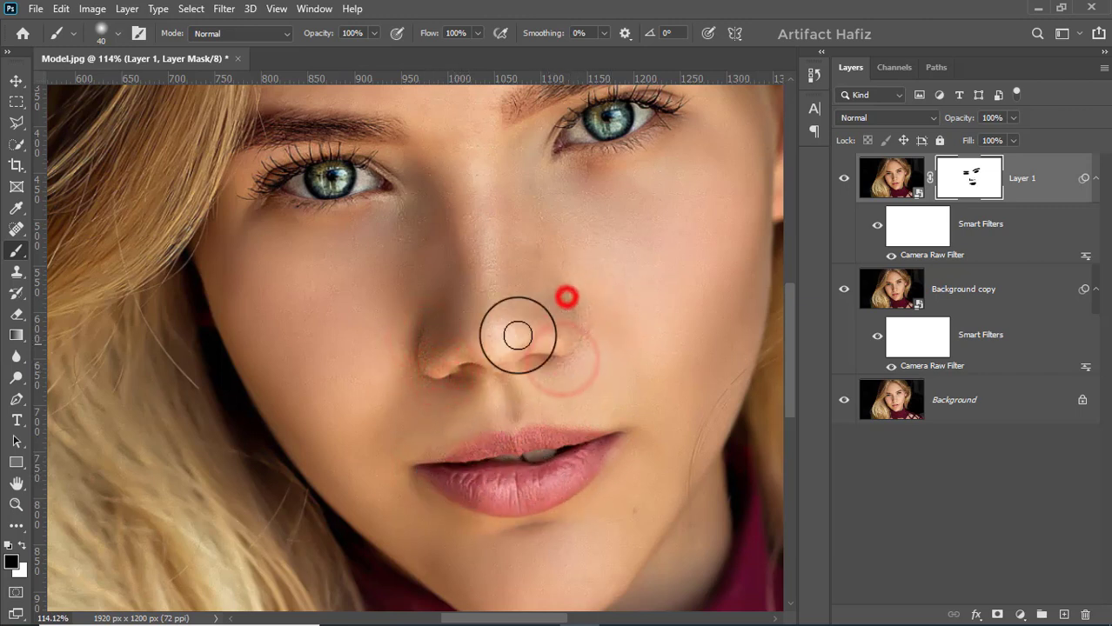
left_click_drag(428, 305, 417, 318)
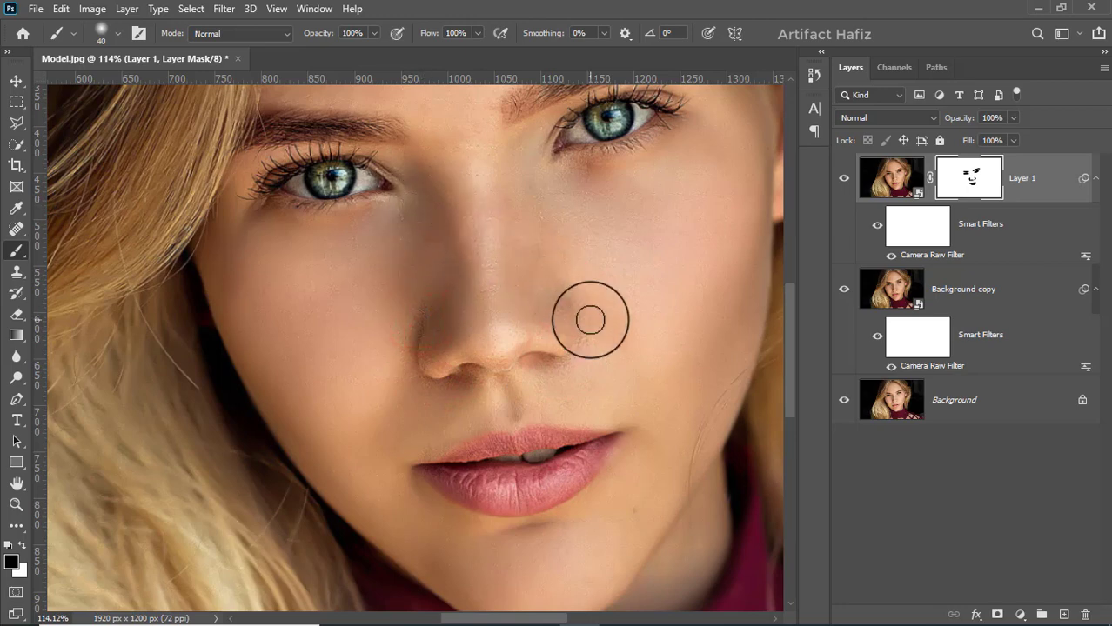
Step: Paint black on the mask along the side of the nose and over its tip with the 40 px brush
key("ctrl+0")
scroll(441, 349, "up", 3)
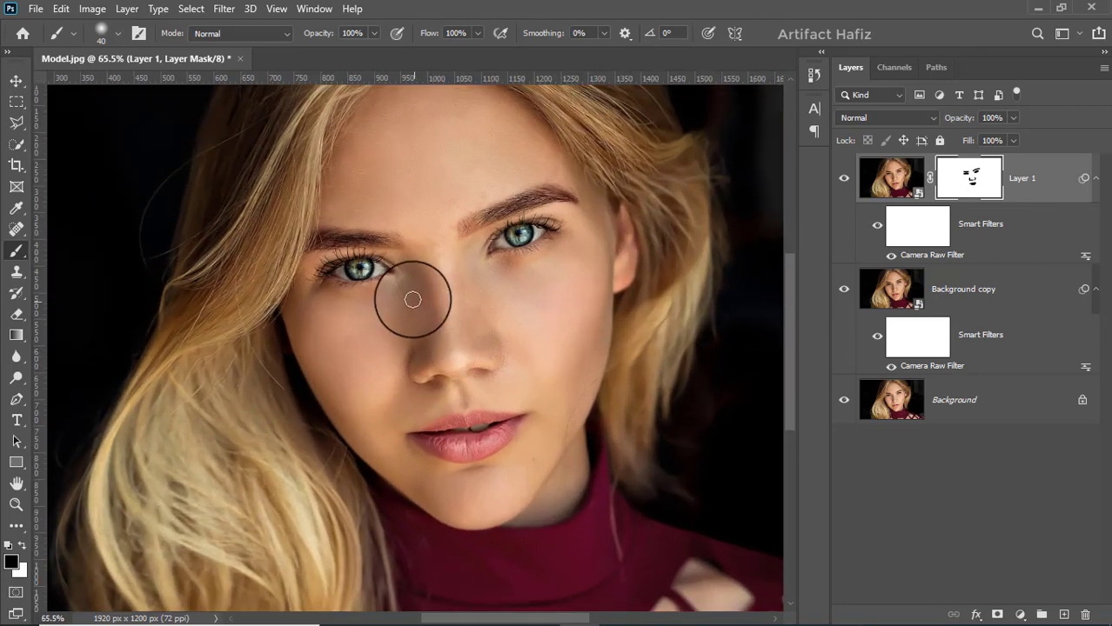
left_click(414, 284)
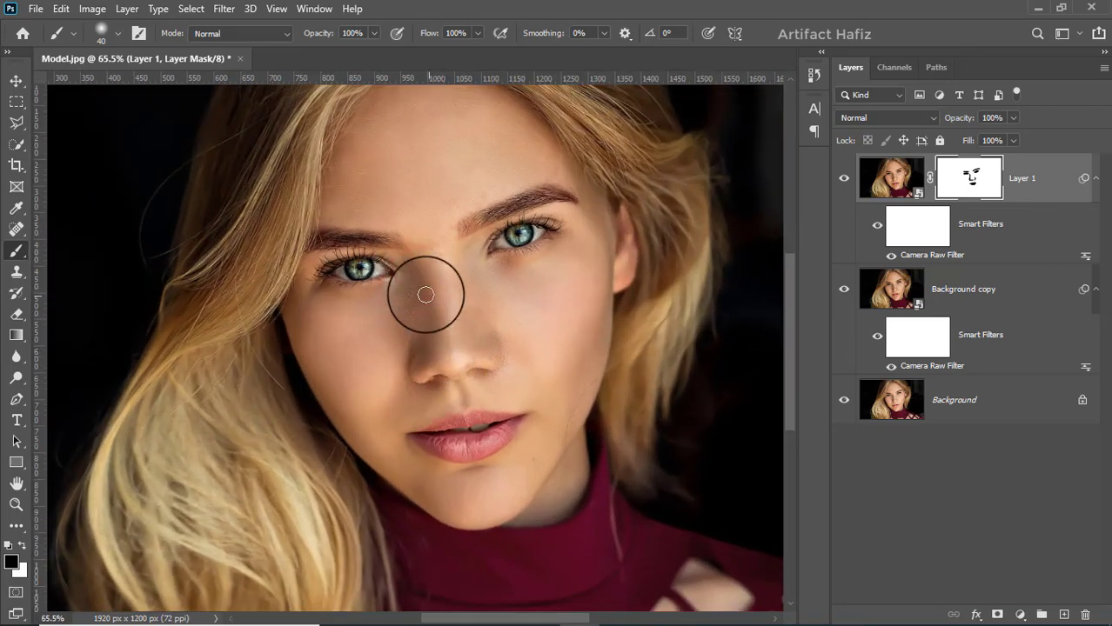
mouse_move(426, 308)
left_mouse_down()
mouse_move(441, 380)
mouse_move(457, 379)
left_mouse_up()
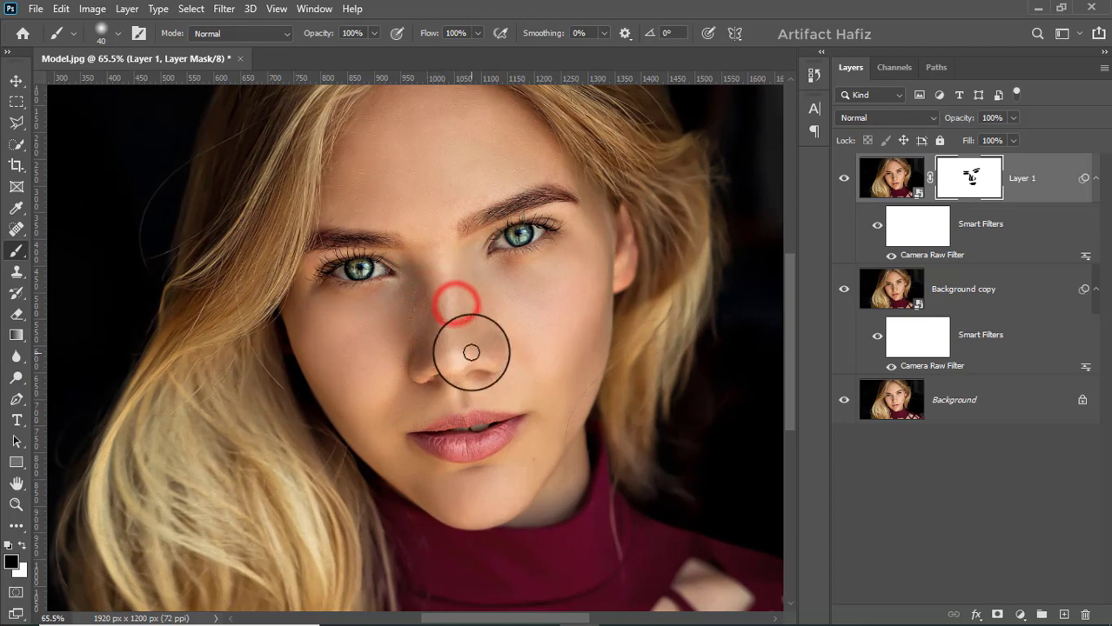
left_click(466, 353)
key("ctrl+0")
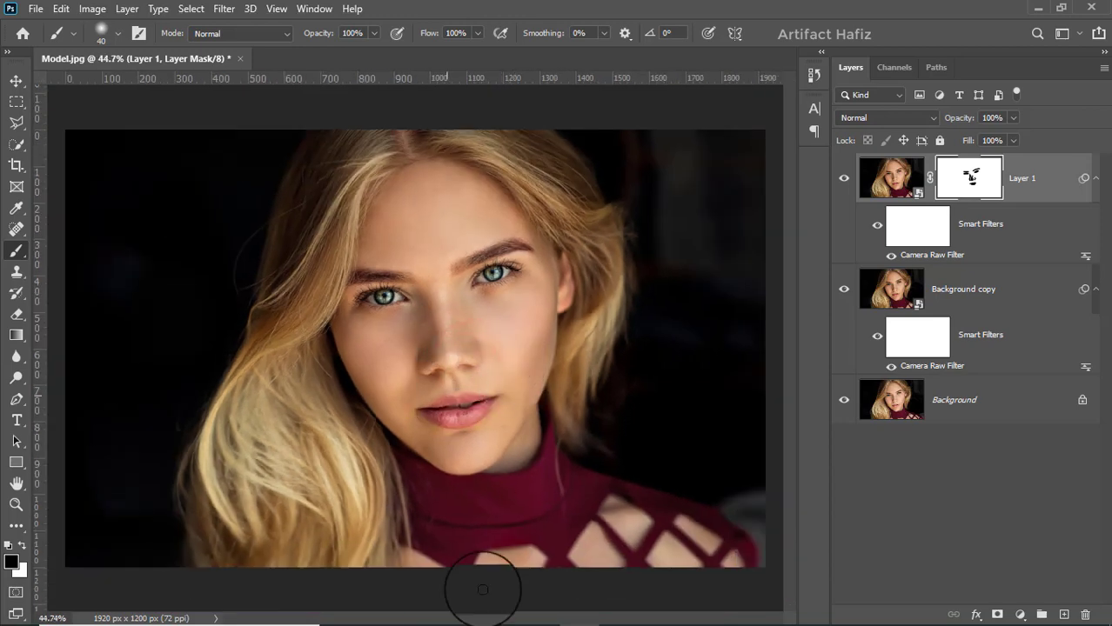
Step: Paint black on the mask along the cheek and jawline up to the ear with a 60 px brush
key("bracketright")
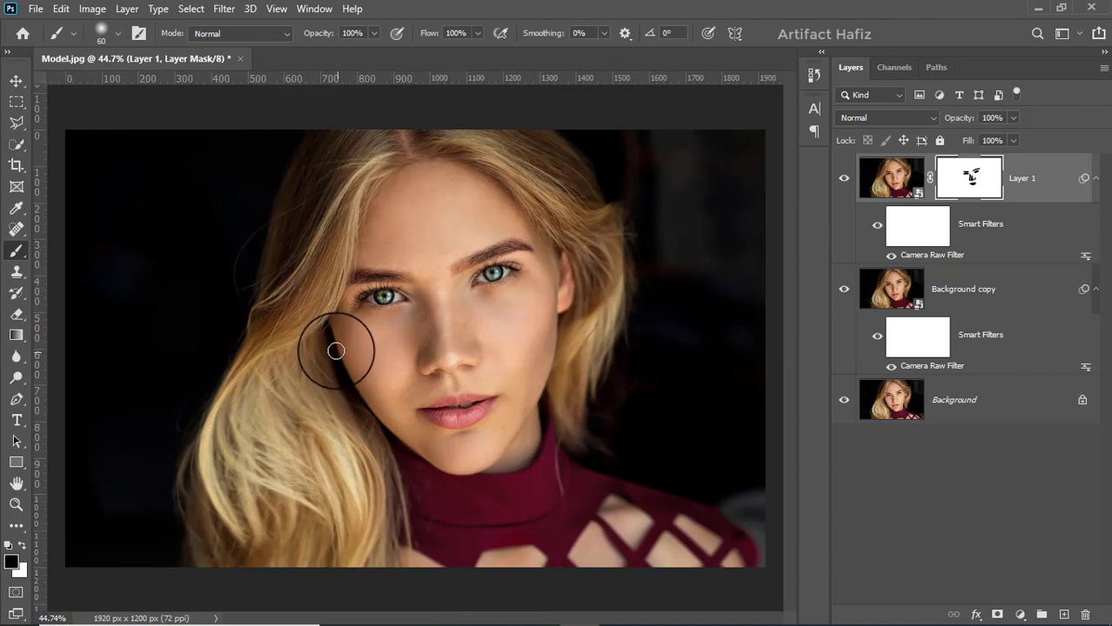
mouse_move(336, 351)
left_mouse_down()
mouse_move(382, 430)
mouse_move(420, 456)
left_mouse_up()
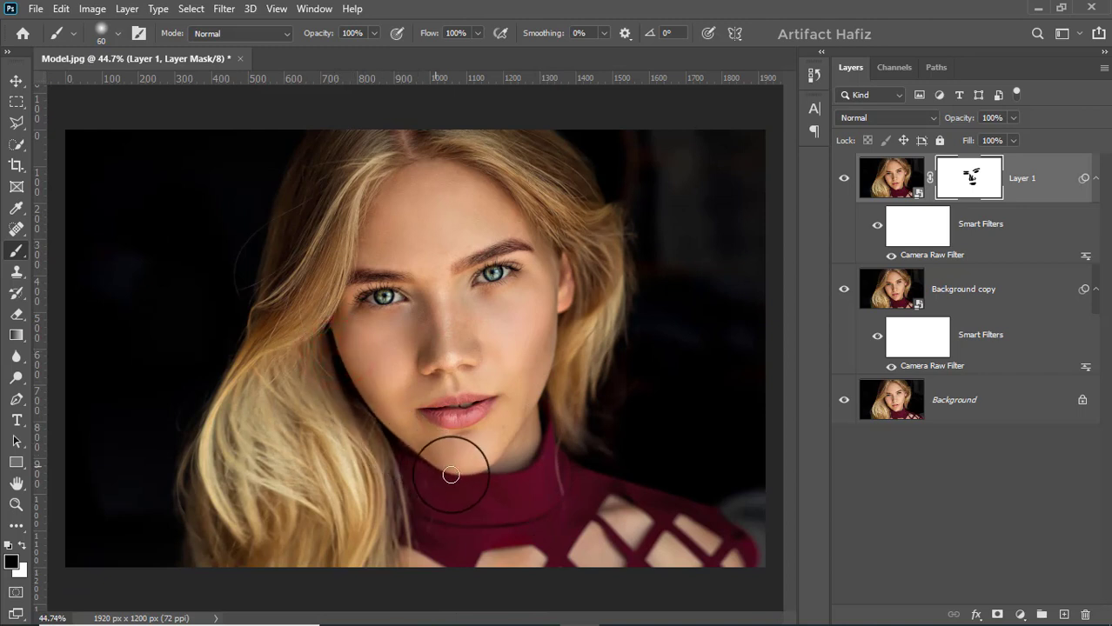
mouse_move(510, 444)
left_mouse_down()
mouse_move(552, 371)
mouse_move(566, 248)
mouse_move(580, 310)
mouse_move(578, 273)
mouse_move(567, 317)
left_mouse_up()
Step: Mask out the smoothing over the upper hair on both sides of the face, enlarging the brush up to 150 px
key("bracketright")
key("bracketright")
key("bracketright")
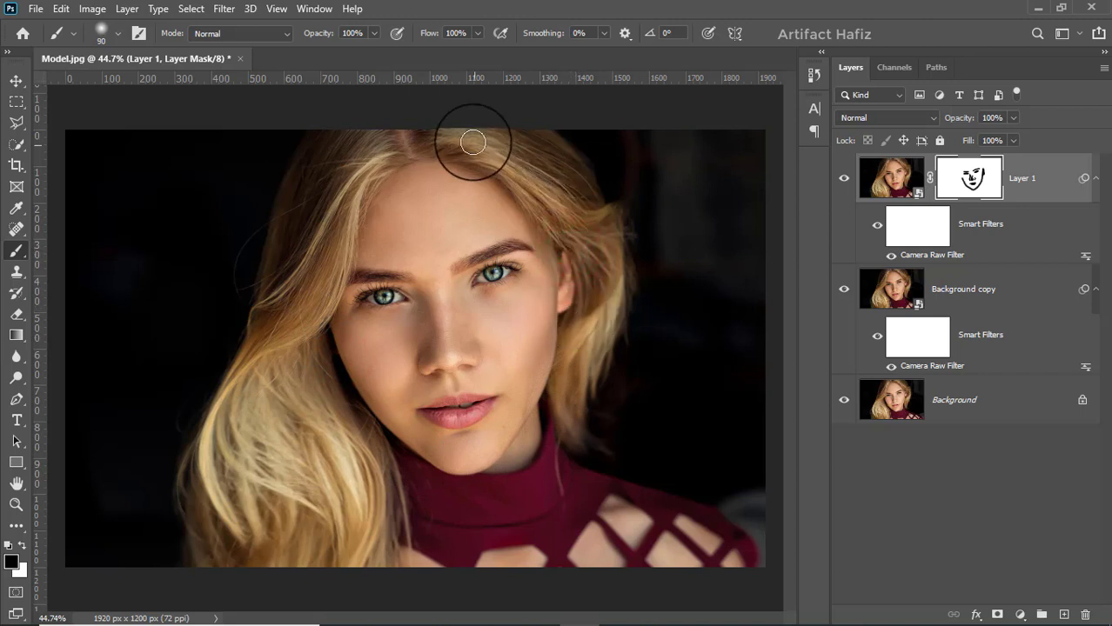
mouse_move(461, 137)
left_mouse_down()
mouse_move(555, 174)
mouse_move(595, 230)
left_mouse_up()
mouse_move(551, 158)
left_mouse_down()
mouse_move(607, 283)
mouse_move(569, 299)
left_mouse_up()
left_click_drag(378, 147, 276, 333)
left_click_drag(326, 259, 277, 355)
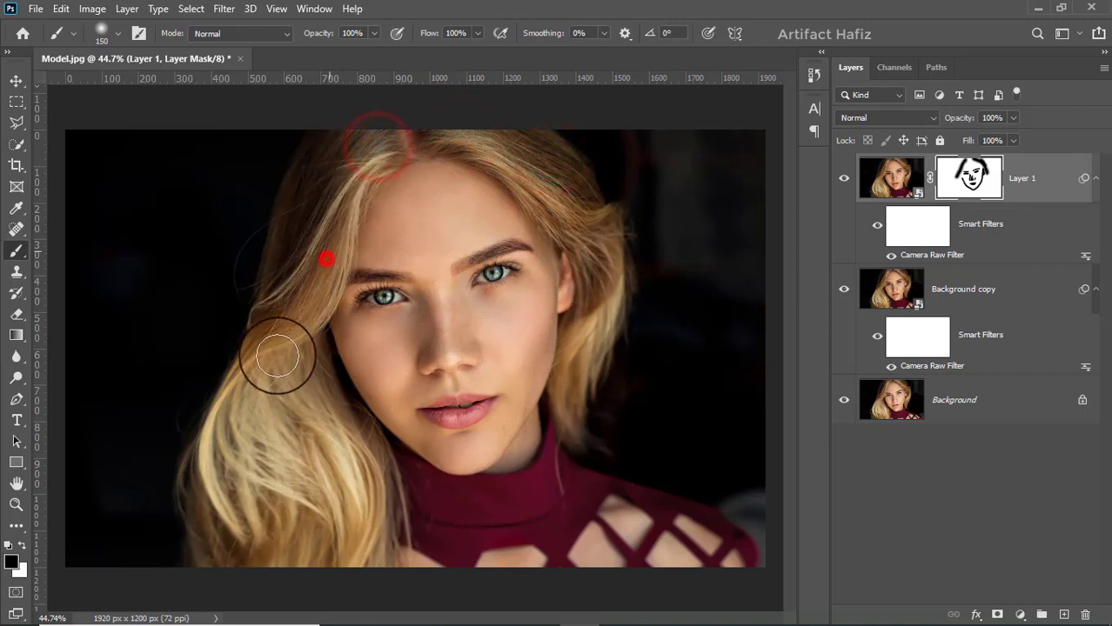
left_click_drag(273, 313, 271, 329)
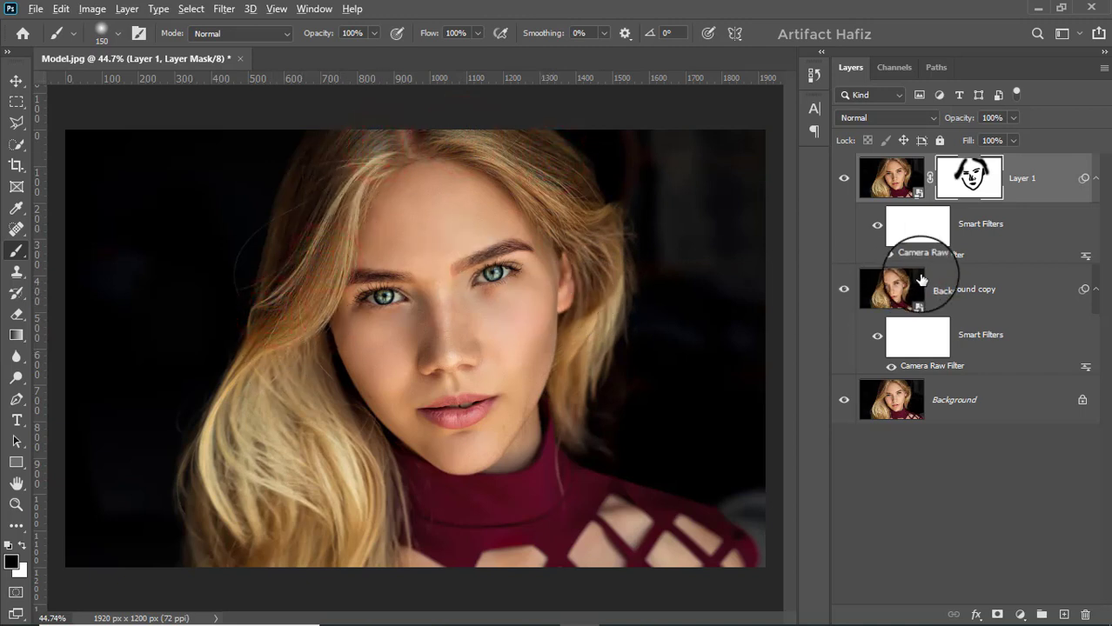
Step: Add a Curves adjustment layer above Layer 1 and shape a mild S-curve with slightly lowered shadows and raised highlights
left_click(1035, 183)
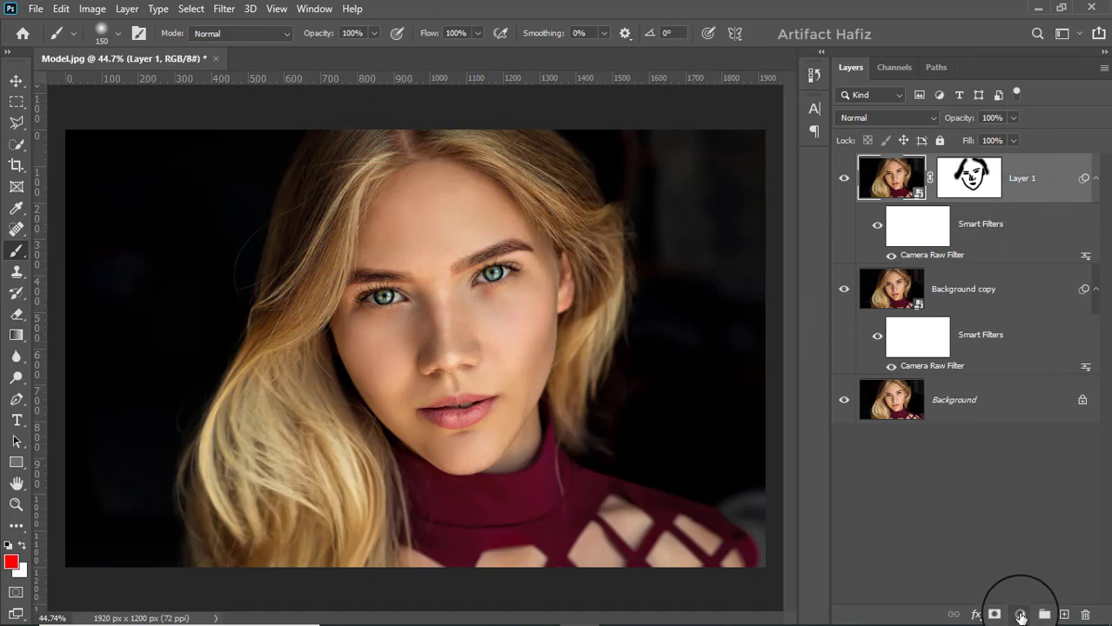
left_click(1021, 616)
left_click(1005, 409)
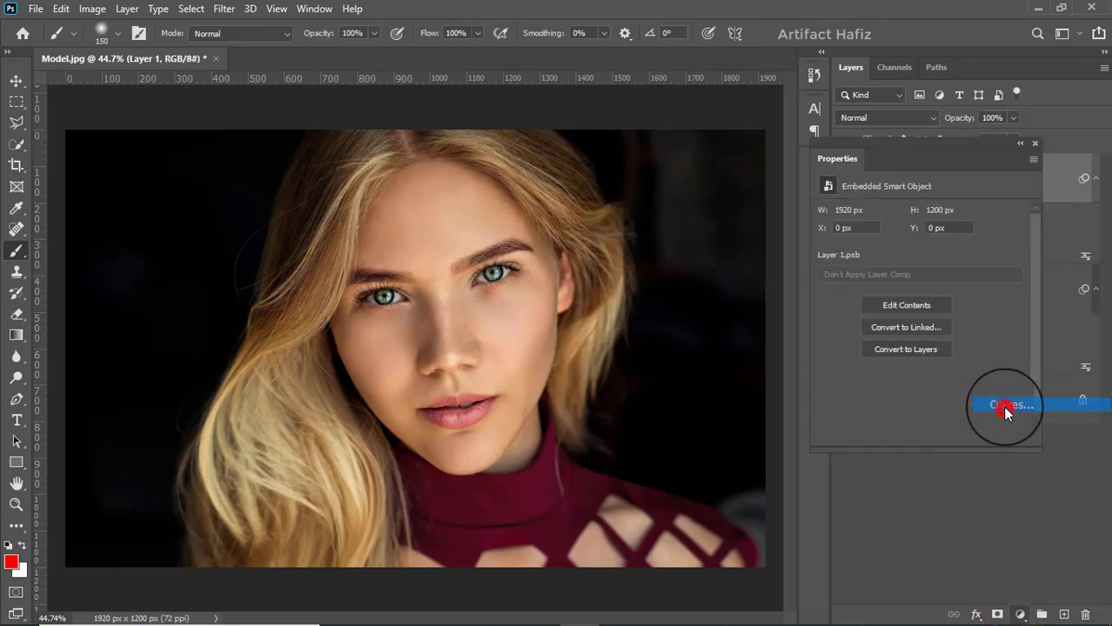
left_click_drag(895, 372, 899, 374)
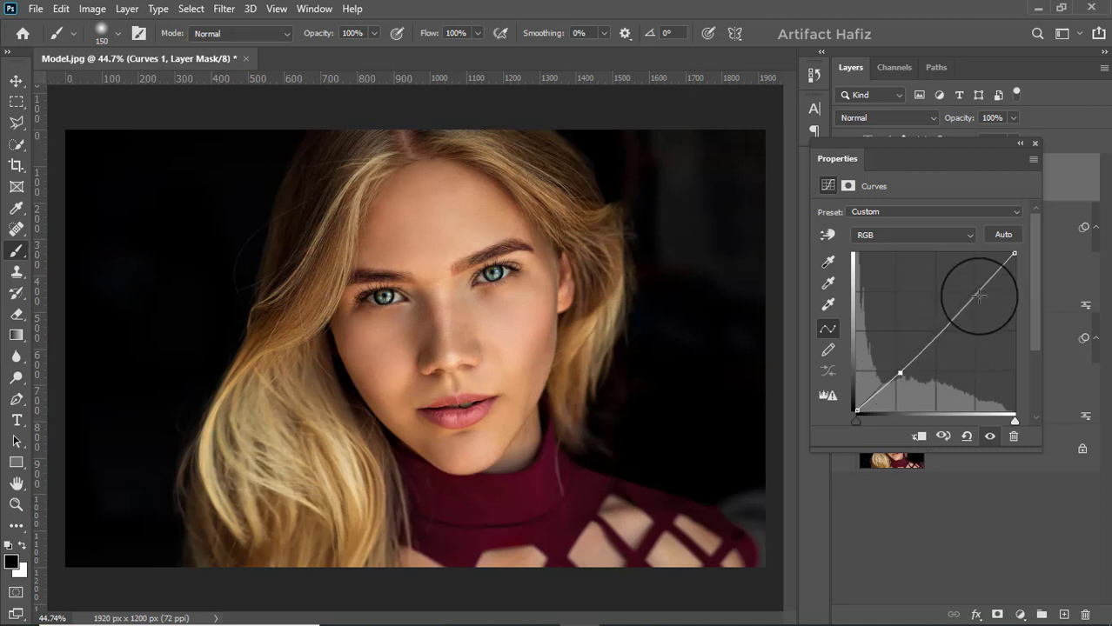
left_click(898, 372)
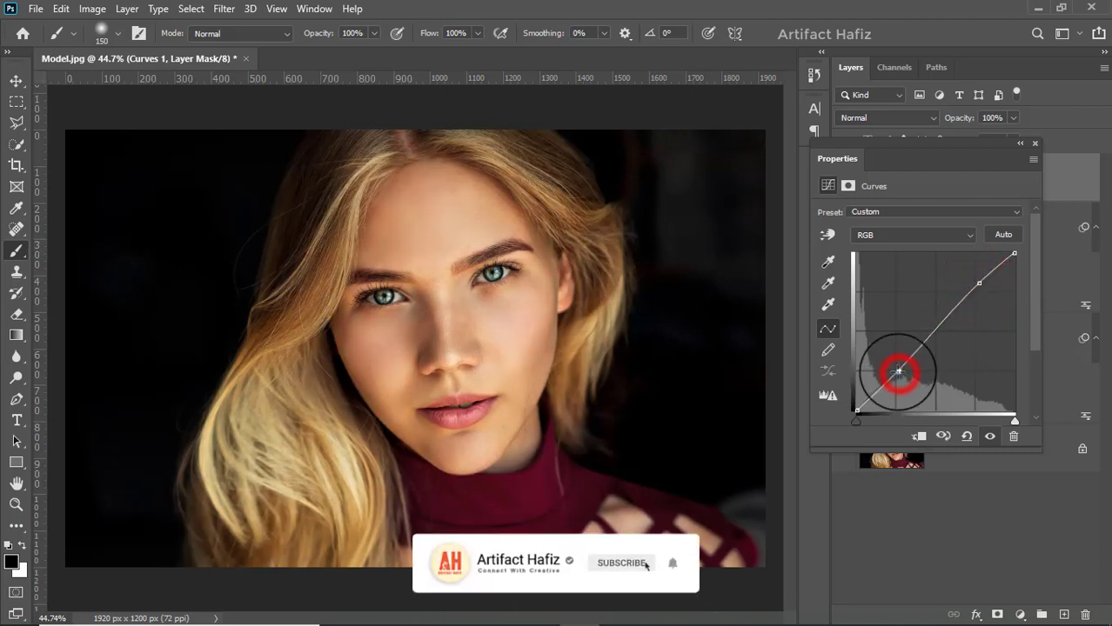
left_click(1035, 143)
left_click(842, 180)
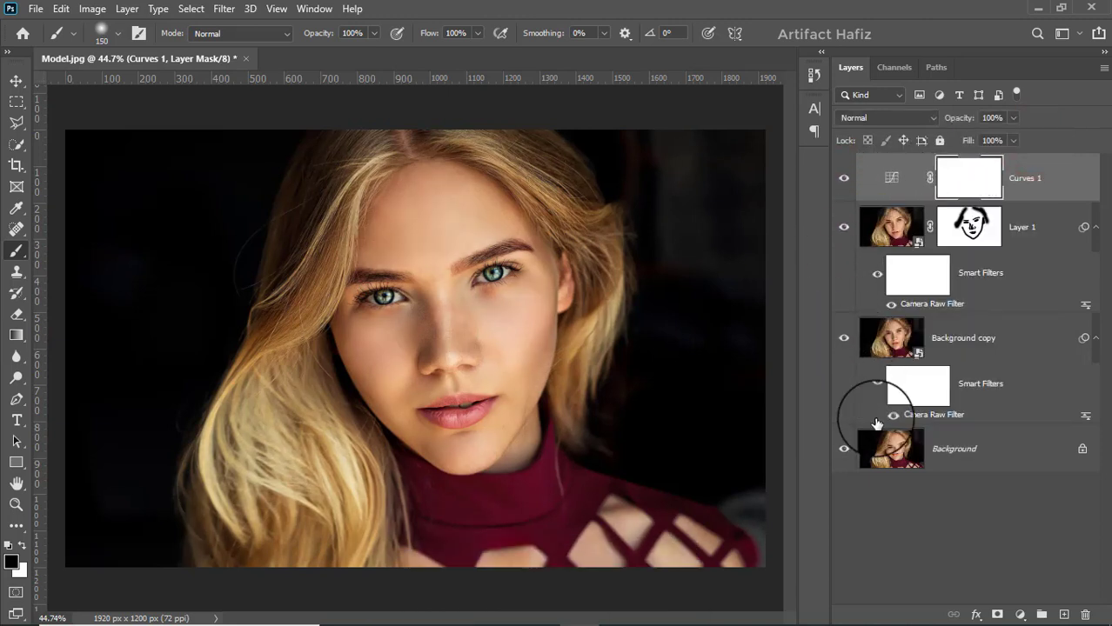
left_click(1018, 614)
left_click(1017, 614)
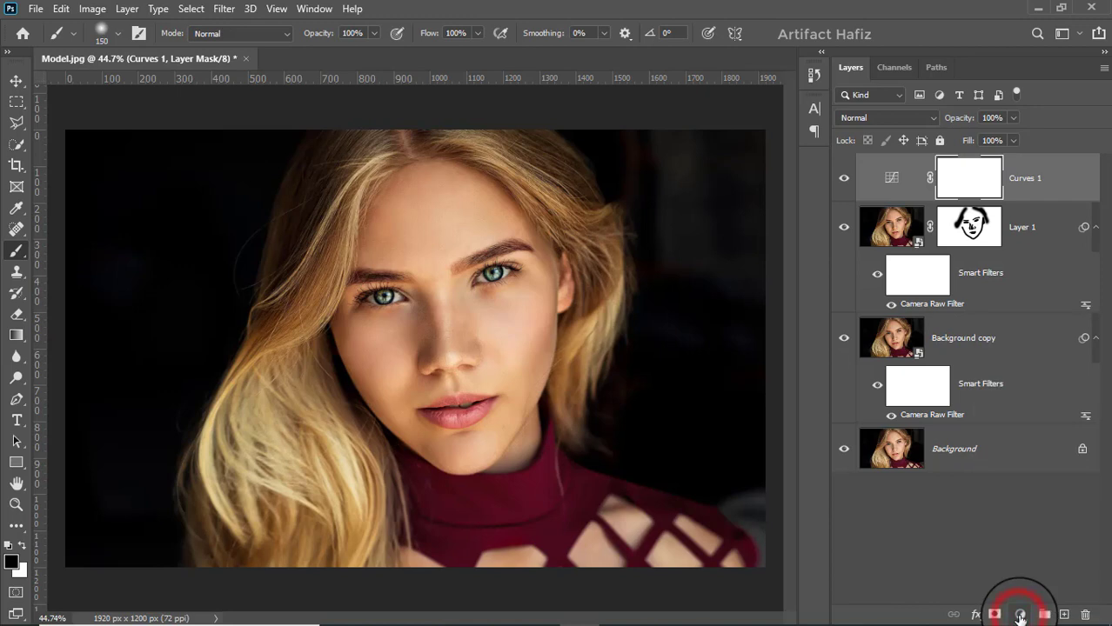
left_click(1018, 614)
left_click(1009, 525)
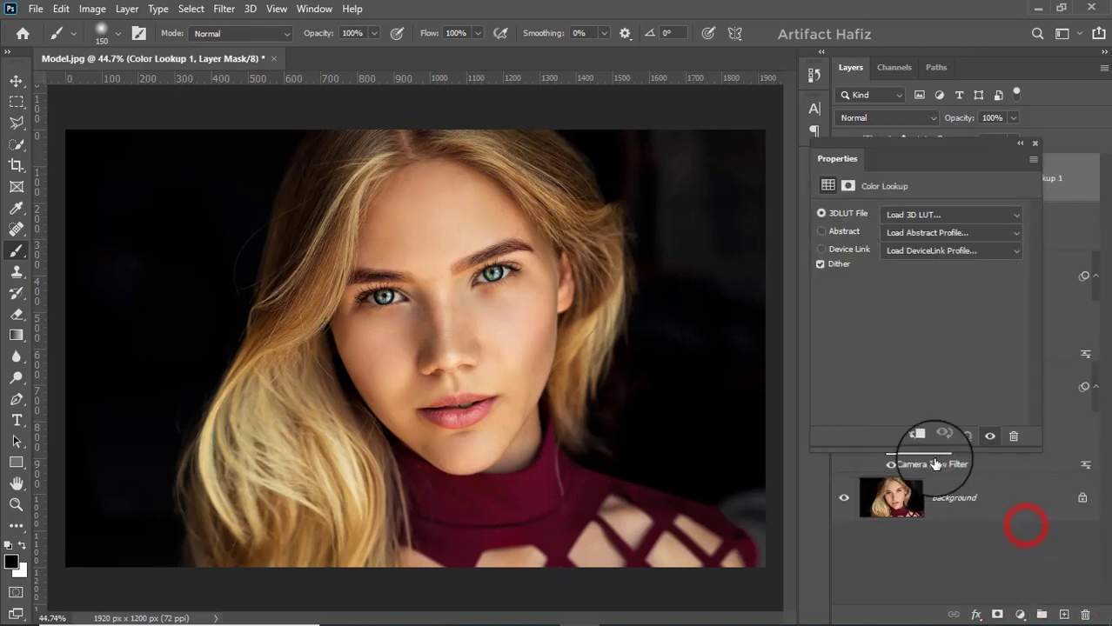
left_click(896, 218)
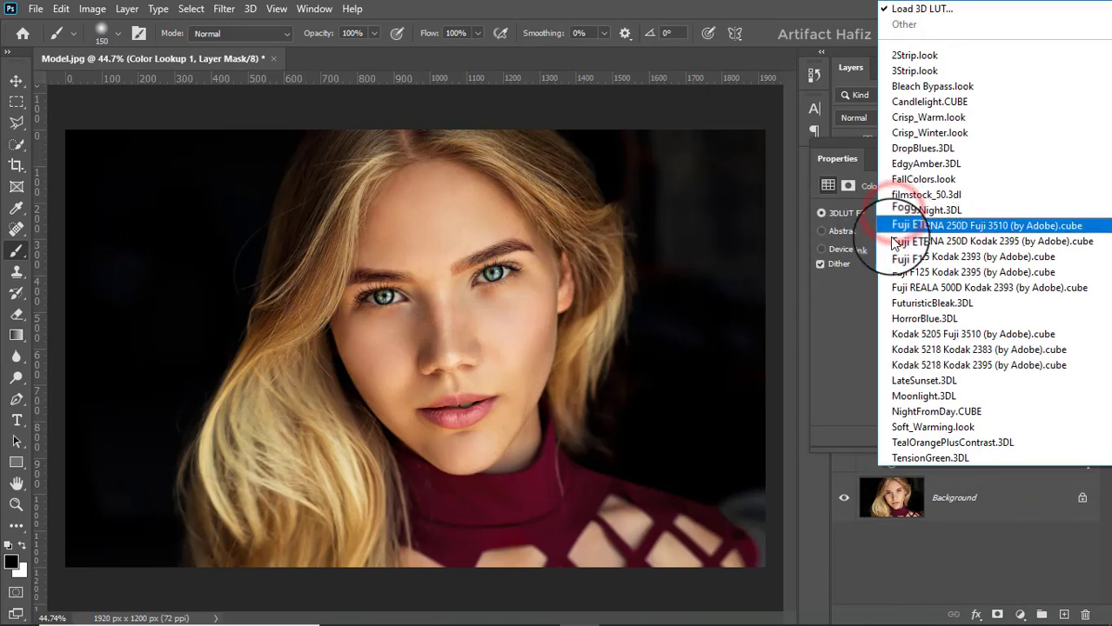
left_click(910, 427)
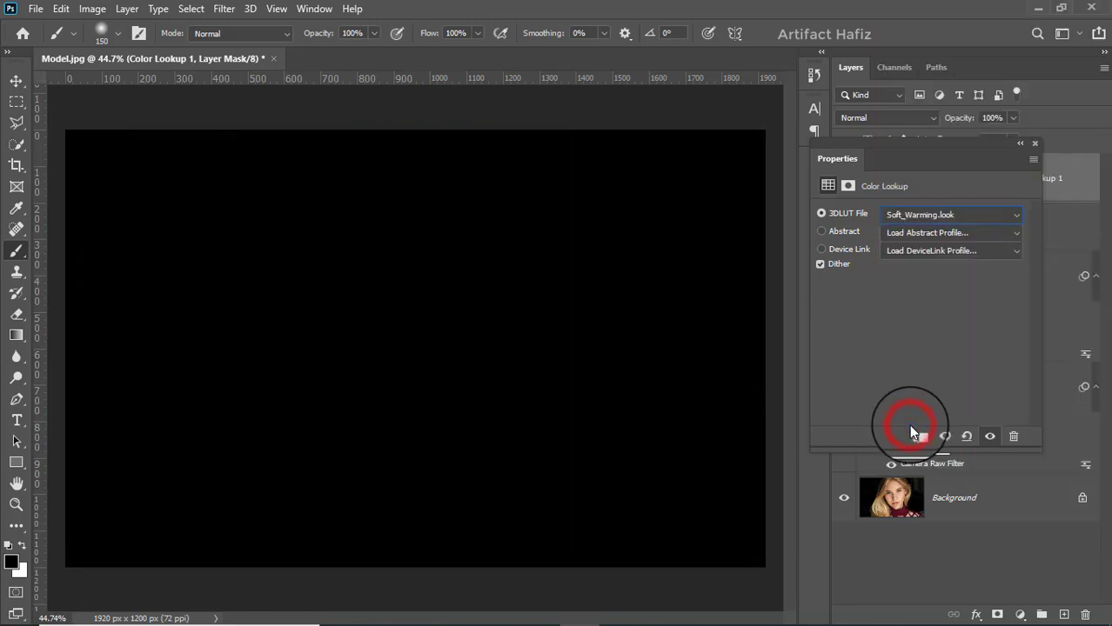
left_click(1037, 143)
left_click(1051, 175)
key("Delete")
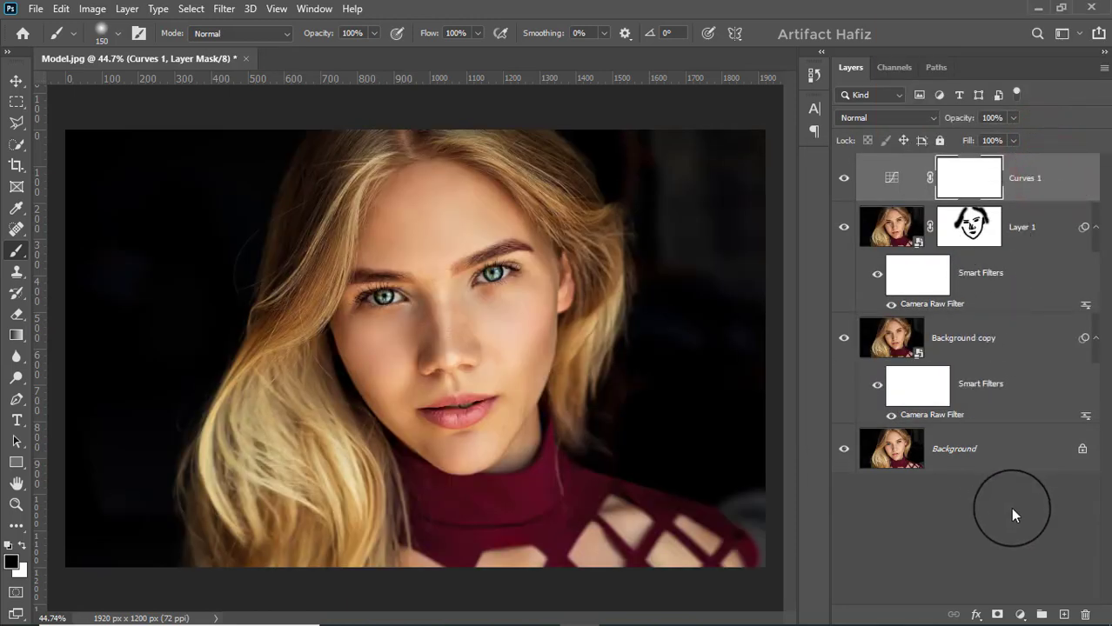
Step: Add a Color Lookup adjustment layer above Curves 1 using the Soft_Warming.look 3D LUT
left_click(1015, 613)
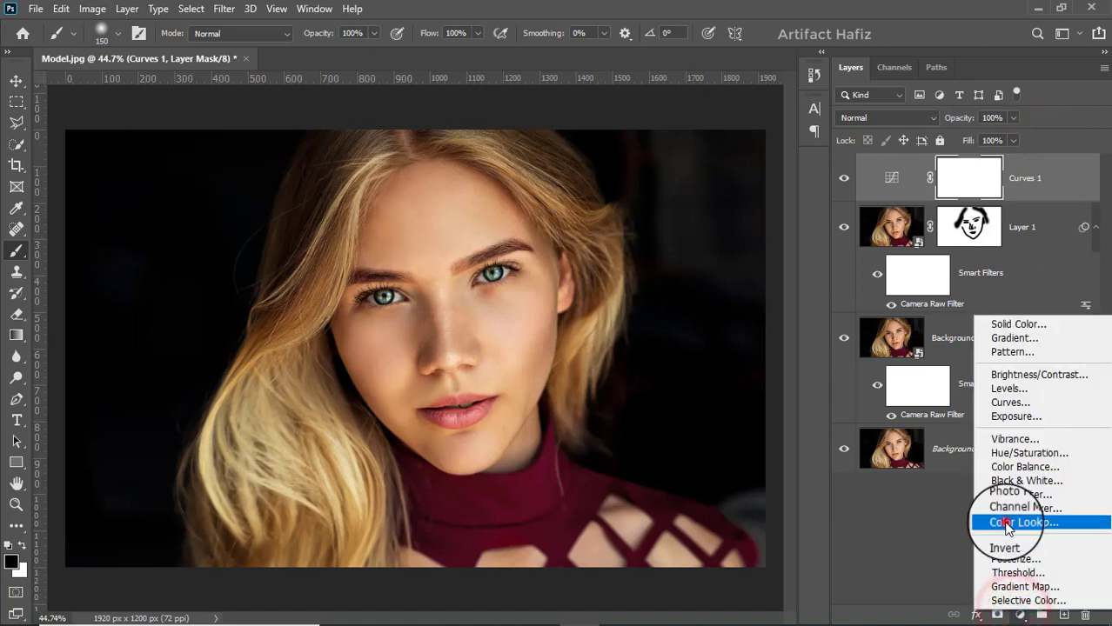
left_click(991, 517)
left_click(917, 215)
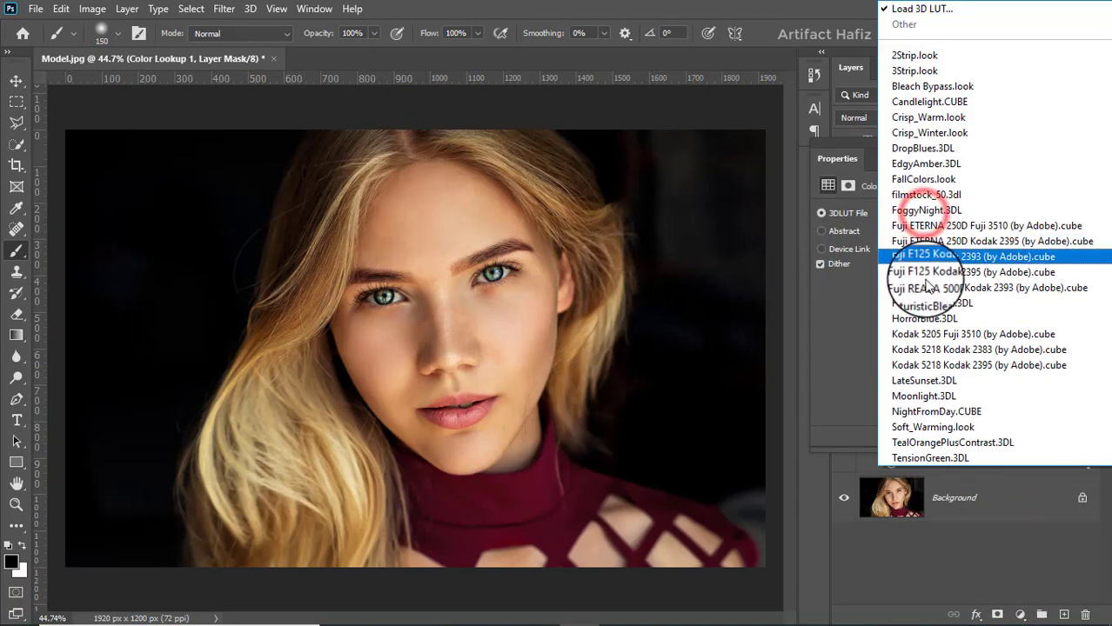
left_click(933, 427)
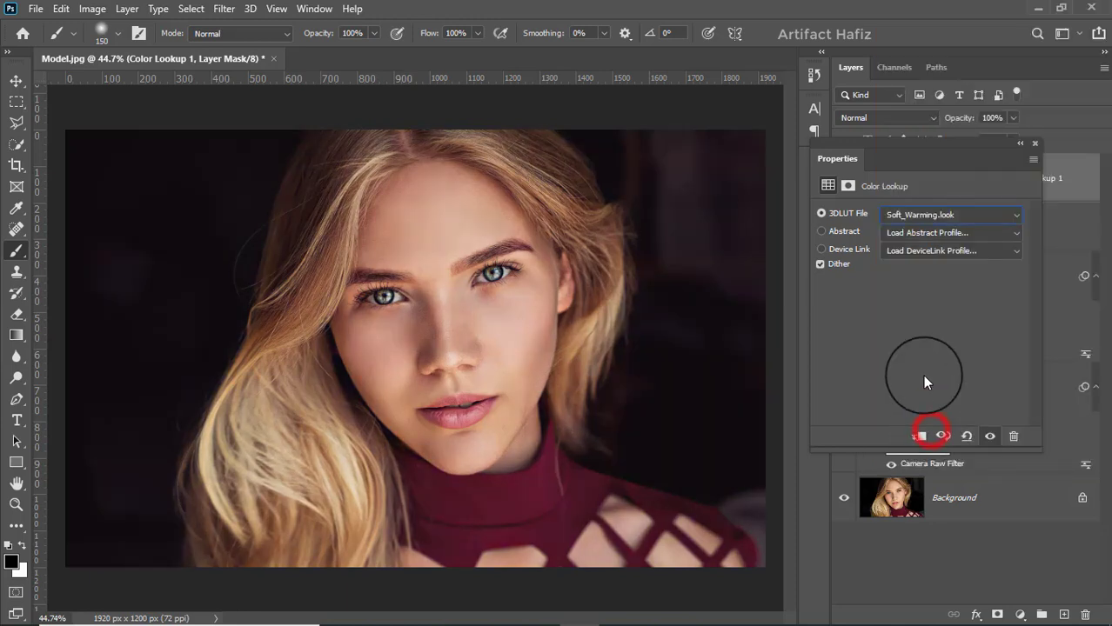
left_click(1034, 143)
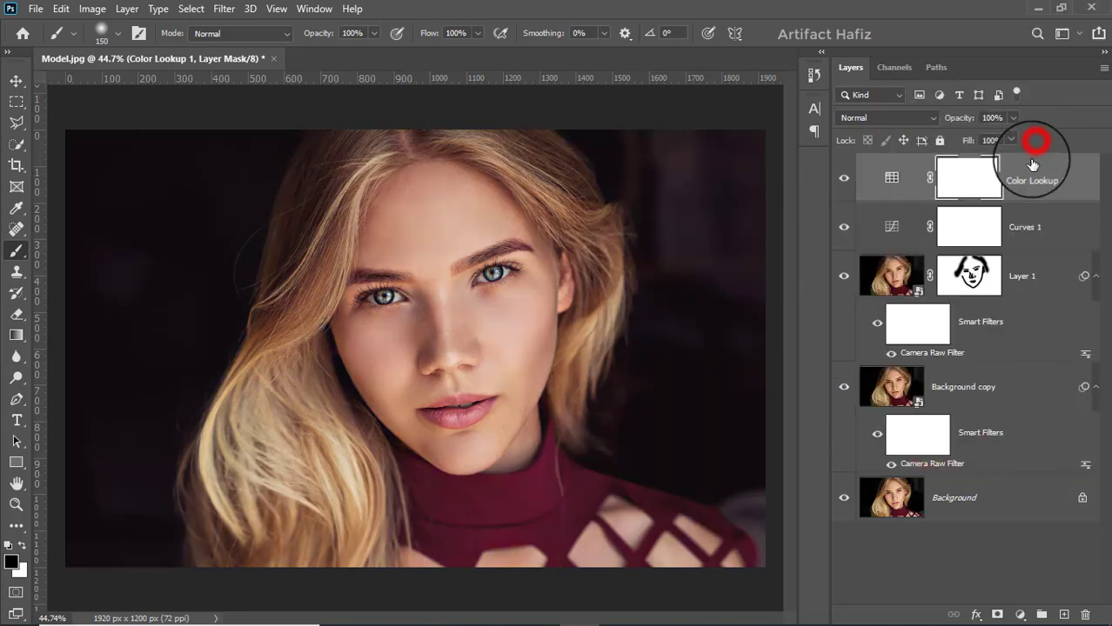
Step: Add a second Color Lookup adjustment layer on top using the Crisp_Winter.look 3D LUT
left_click(1019, 614)
left_click(1016, 522)
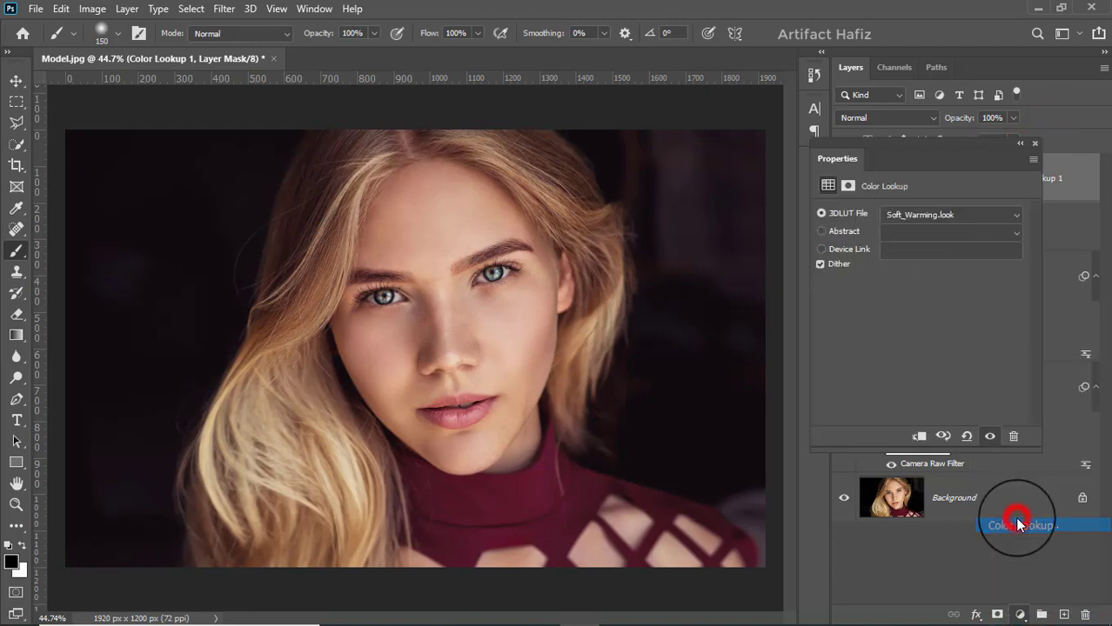
left_click(894, 217)
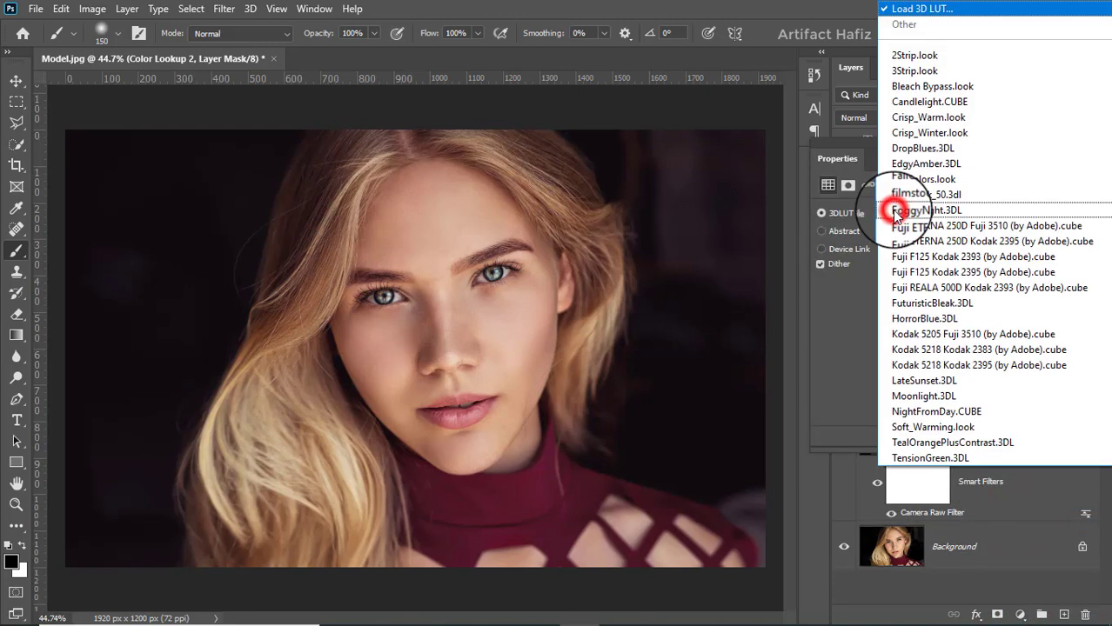
left_click(911, 135)
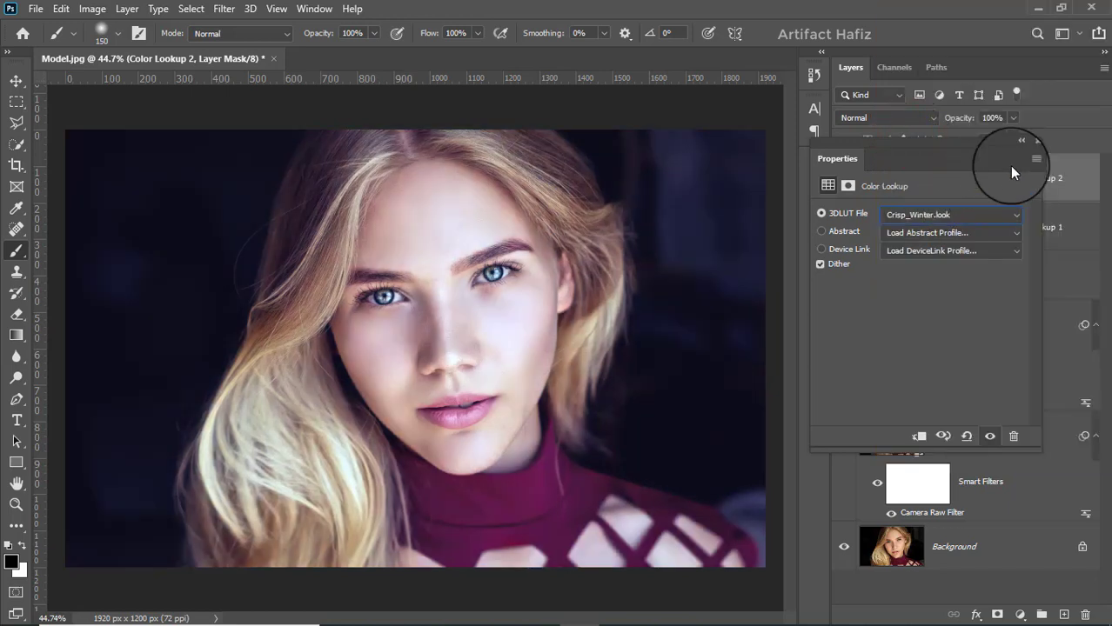
left_click(1030, 144)
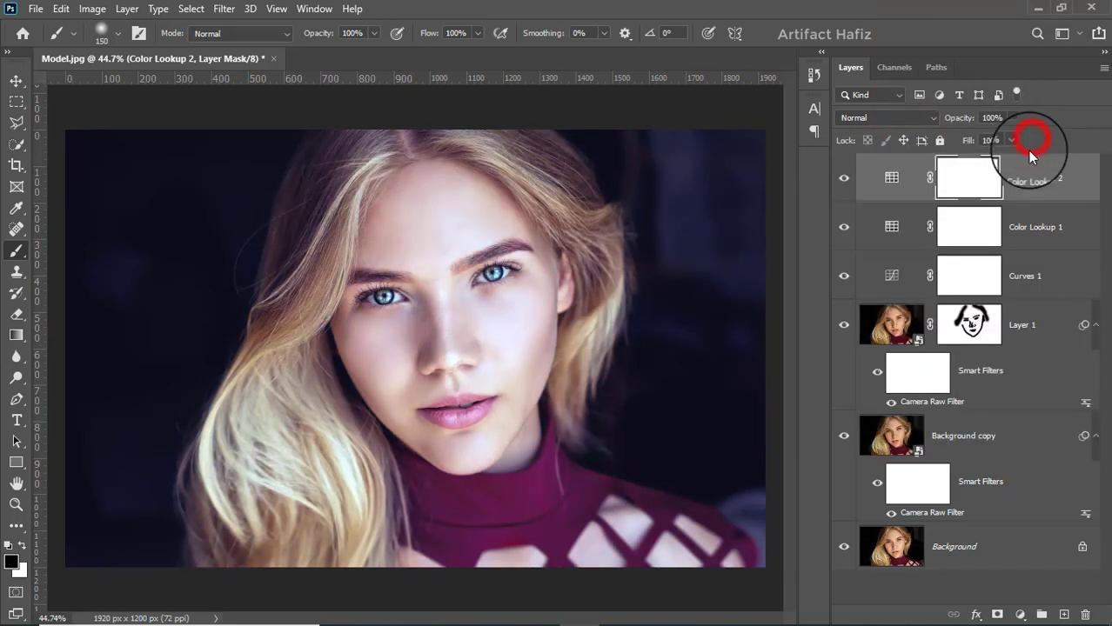
Step: Mask the Crisp_Winter look off the woman's face, hair and neck with a black 600 px brush, and toggle the layer to compare
left_click(963, 178)
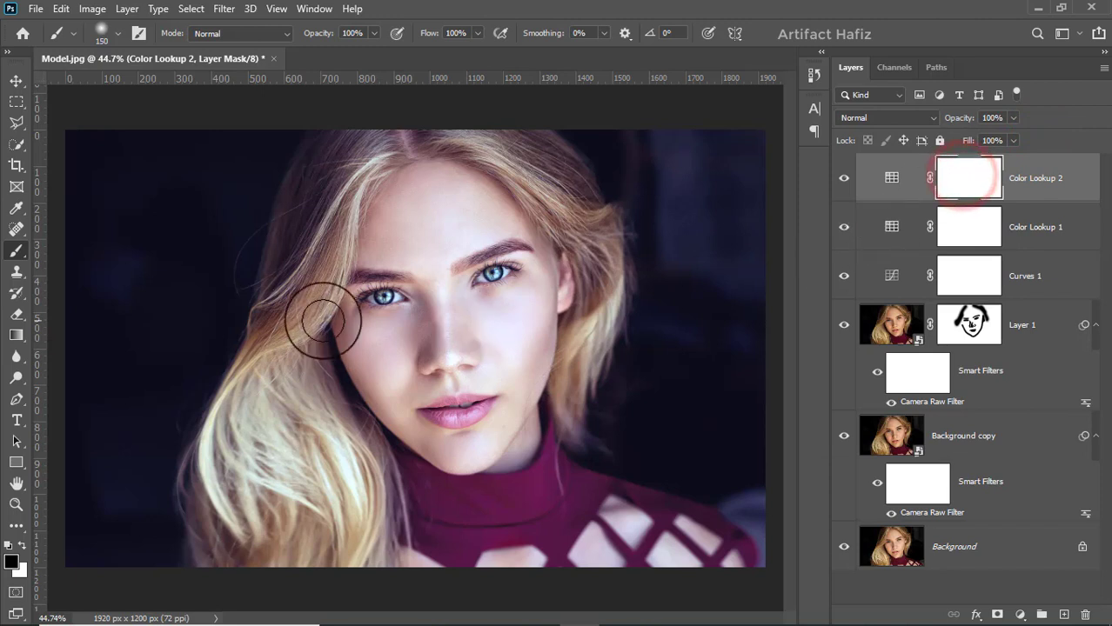
left_click(17, 250)
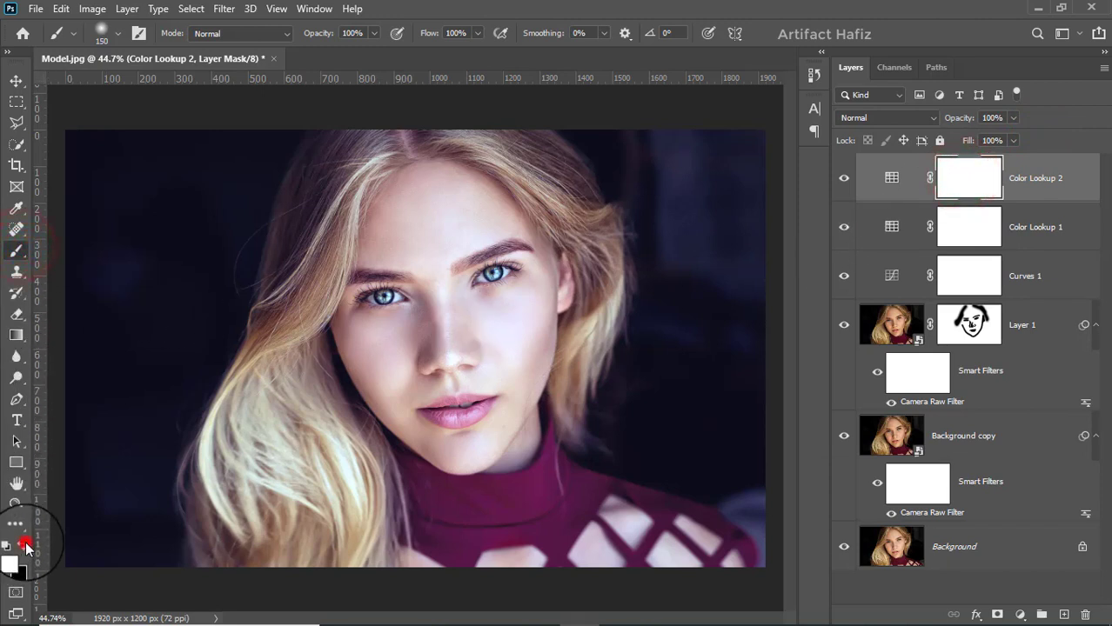
left_click(24, 544)
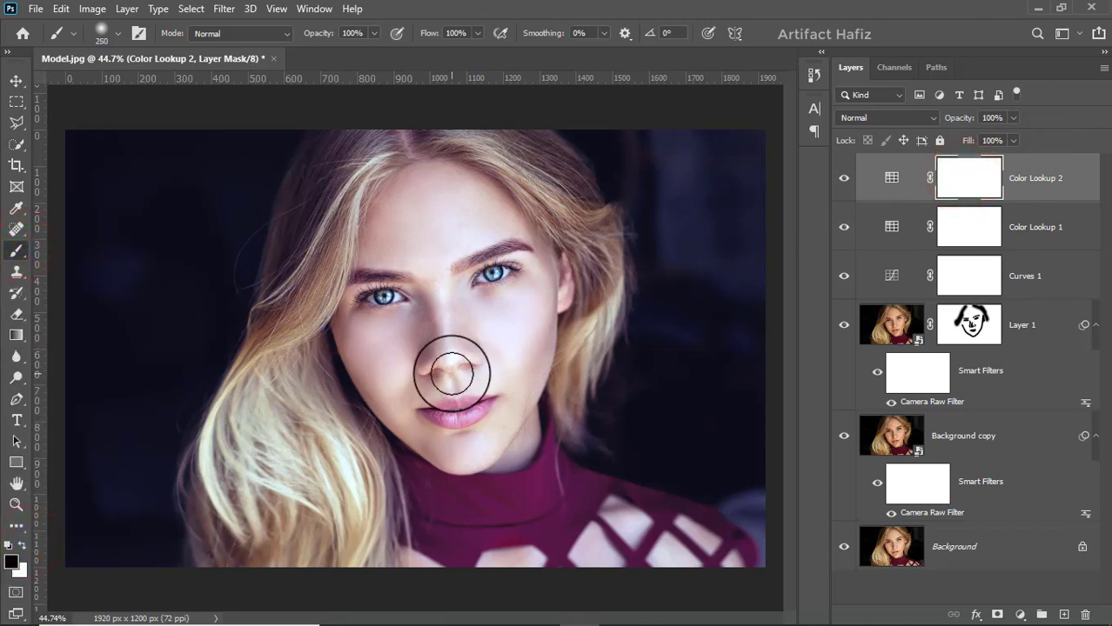
key("bracketright")
key("bracketright")
key("bracketright")
key("bracketright")
mouse_move(430, 233)
left_mouse_down()
mouse_move(433, 485)
mouse_move(323, 463)
mouse_move(290, 492)
left_mouse_up()
mouse_move(360, 293)
left_mouse_down()
mouse_move(459, 211)
mouse_move(522, 272)
mouse_move(478, 403)
mouse_move(385, 445)
left_mouse_up()
mouse_move(384, 446)
left_mouse_down()
mouse_move(547, 569)
mouse_move(656, 607)
mouse_move(446, 555)
mouse_move(408, 409)
left_mouse_up()
left_click_drag(398, 325, 385, 502)
left_click_drag(360, 266, 273, 498)
mouse_move(276, 511)
left_mouse_down()
mouse_move(275, 537)
mouse_move(268, 529)
left_mouse_up()
left_click_drag(279, 522, 317, 524)
mouse_move(470, 191)
left_mouse_down()
mouse_move(508, 203)
mouse_move(532, 266)
left_mouse_up()
left_click(539, 284)
mouse_move(374, 212)
left_mouse_down()
mouse_move(364, 280)
mouse_move(365, 261)
left_mouse_up()
left_click_drag(375, 273, 381, 419)
left_click_drag(414, 332, 440, 447)
left_click_drag(491, 432, 415, 485)
left_click_drag(375, 428, 469, 491)
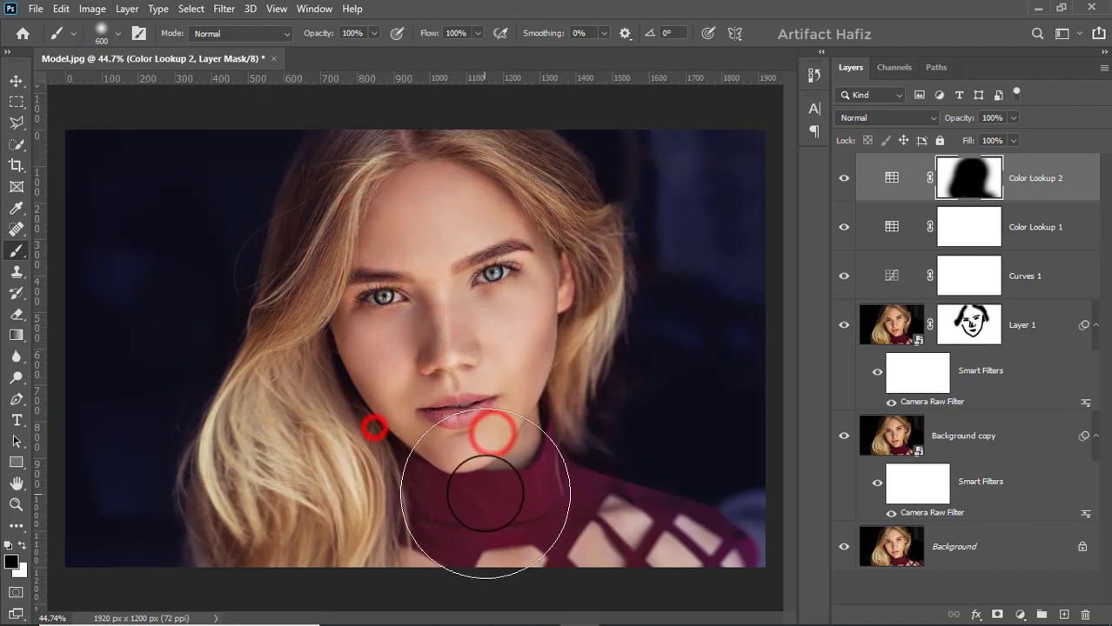
left_click(20, 85)
left_click(845, 178)
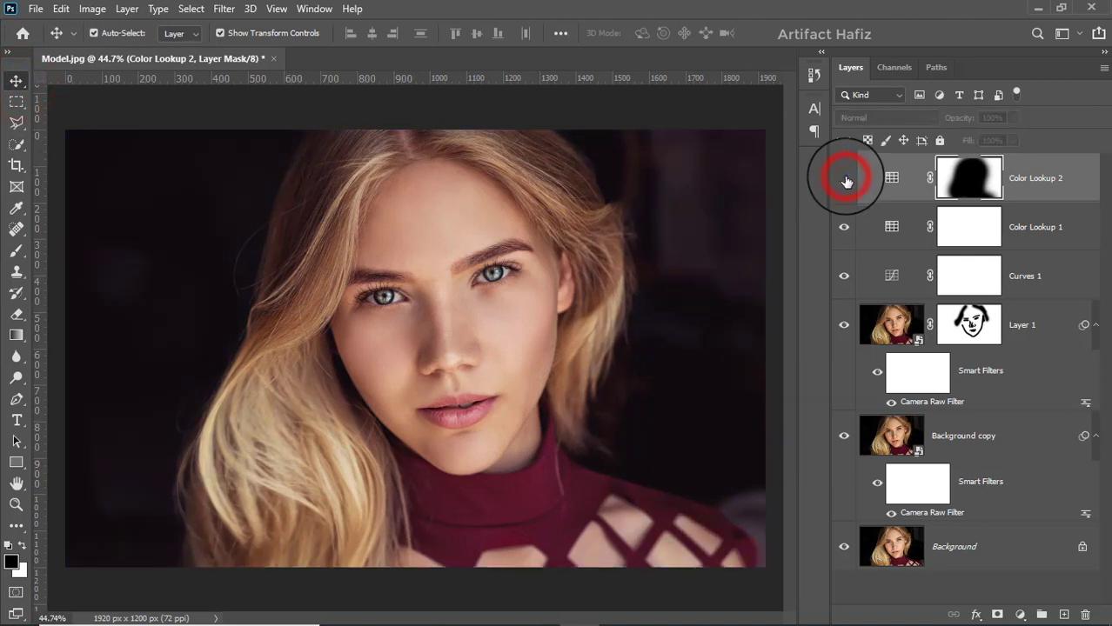
left_click(845, 179)
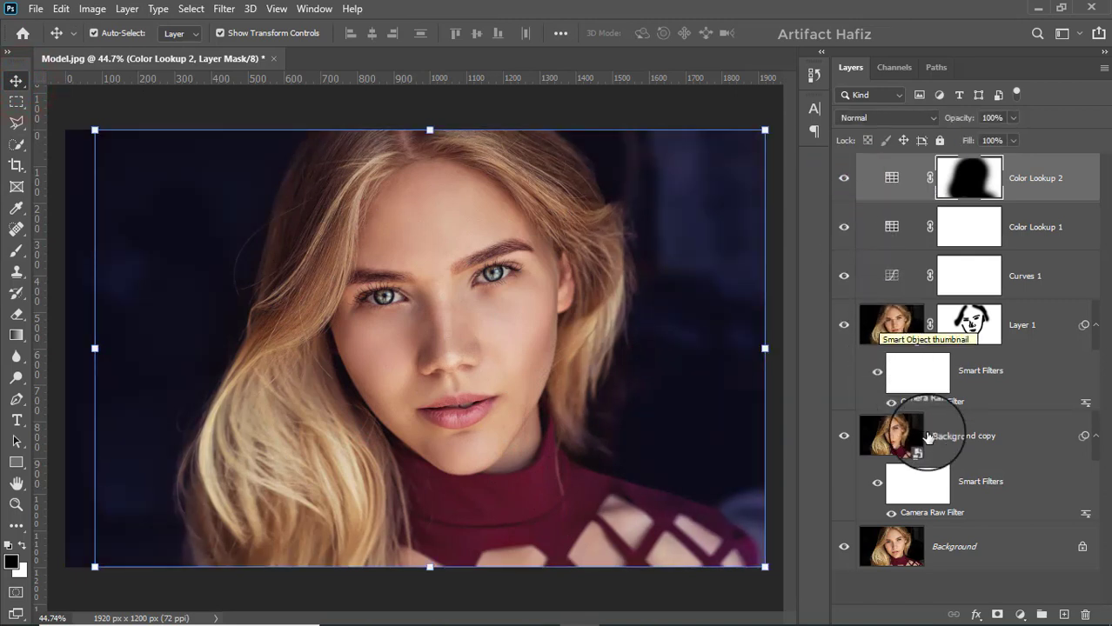
Step: Add a third Color Lookup adjustment layer using the Fuji F125 Kodak 2395 (by Adobe).cube 3D LUT
left_click(1018, 615)
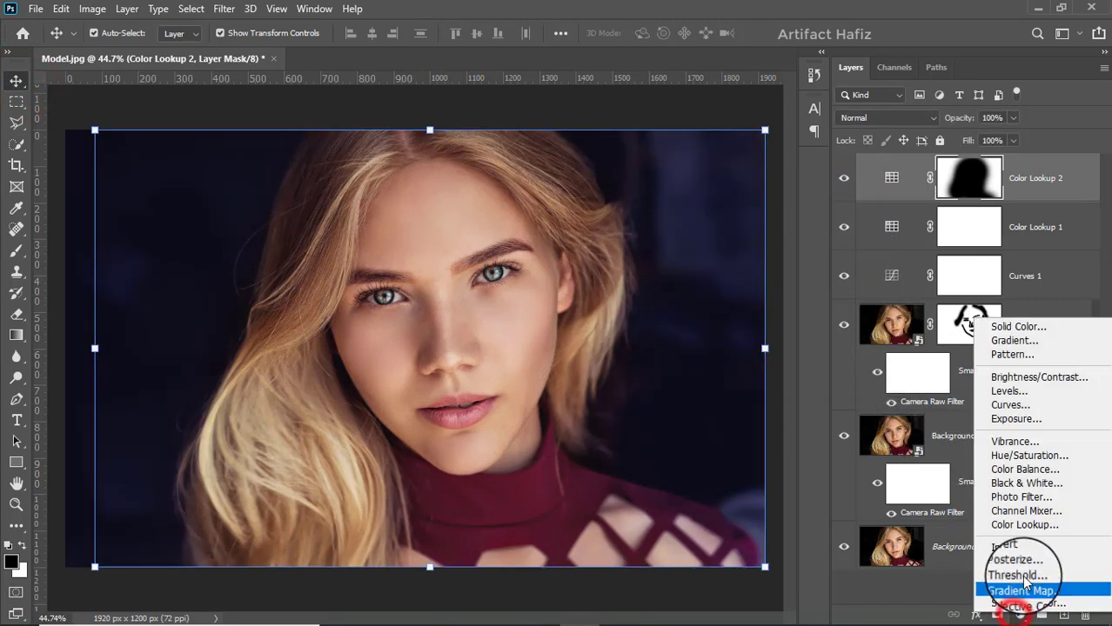
left_click(1022, 524)
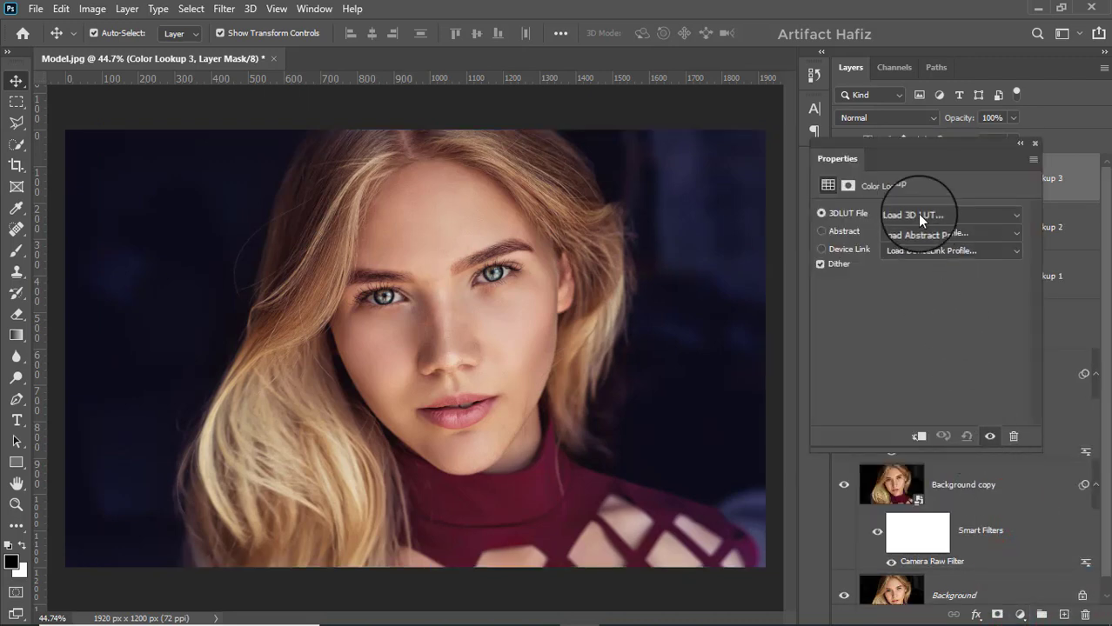
left_click(920, 215)
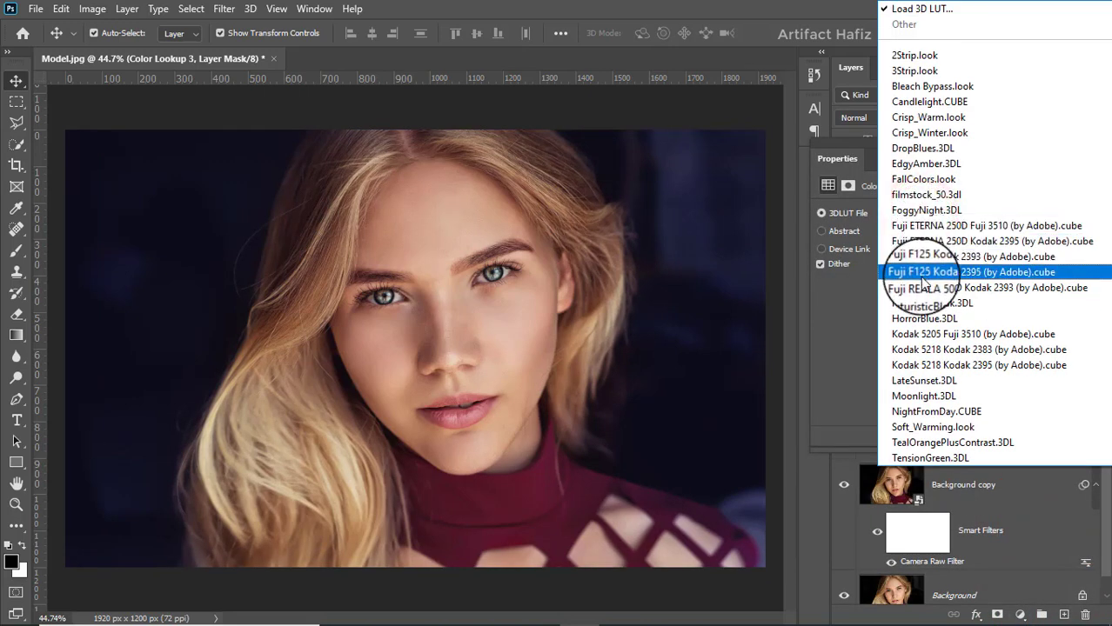
left_click(923, 272)
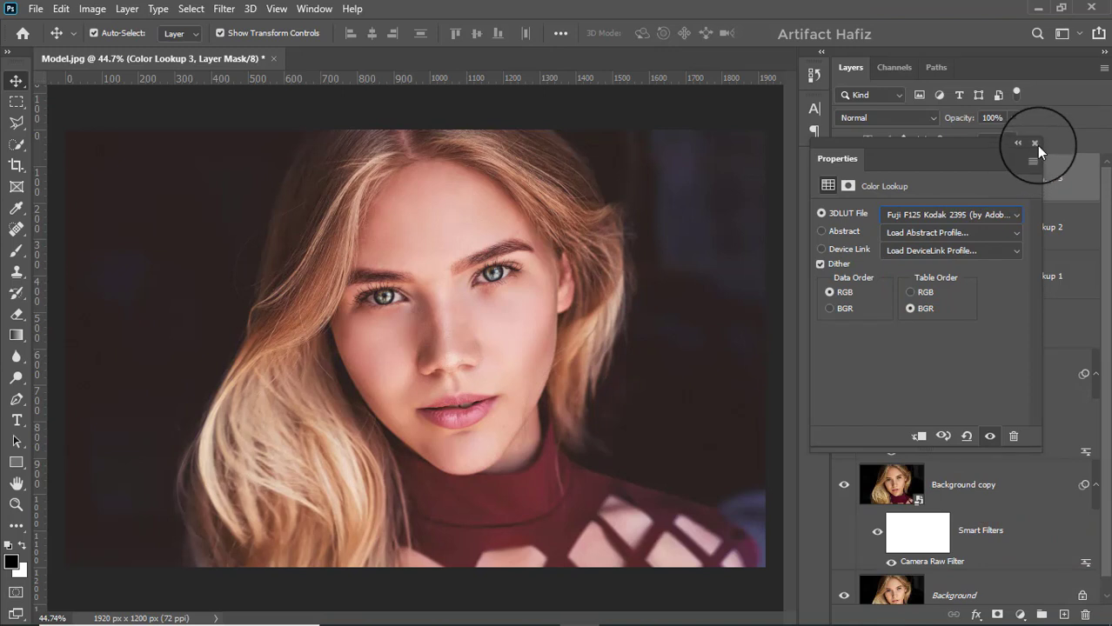
left_click(1034, 144)
Step: Set the Color Lookup 3 layer's blend mode to Luminosity and its opacity to 43%
left_click(851, 118)
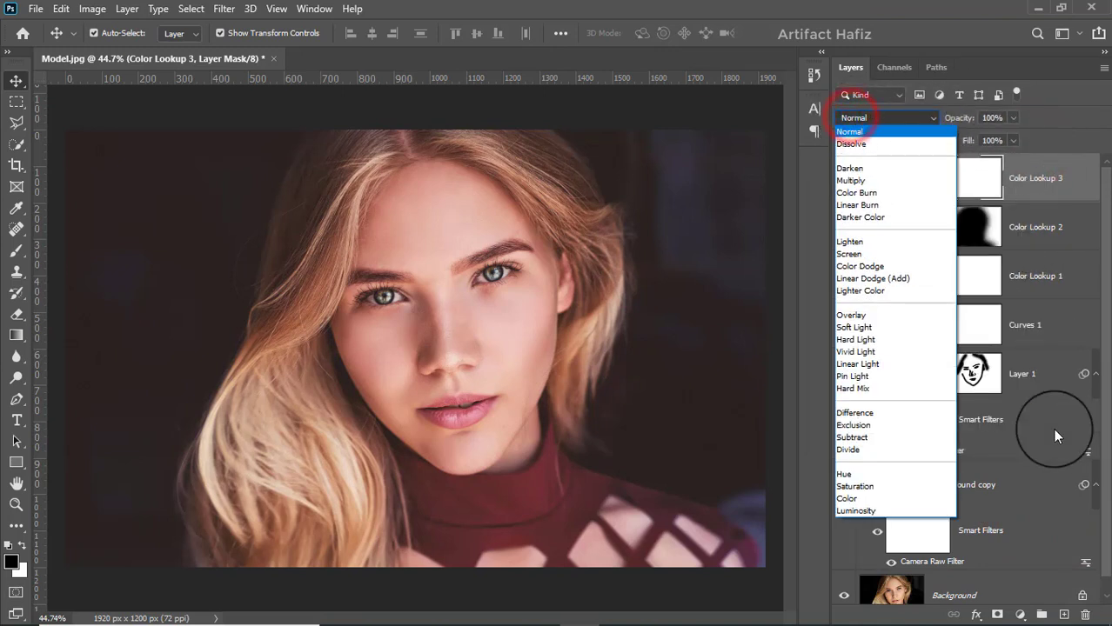
left_click(836, 510)
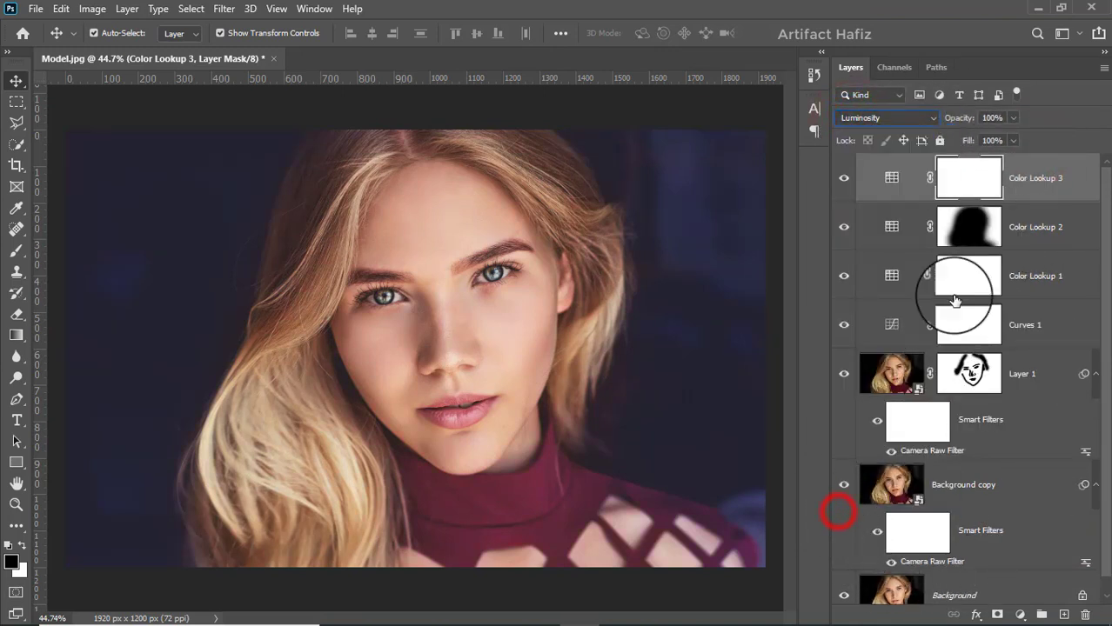
left_click(1014, 119)
left_click_drag(1011, 139, 969, 140)
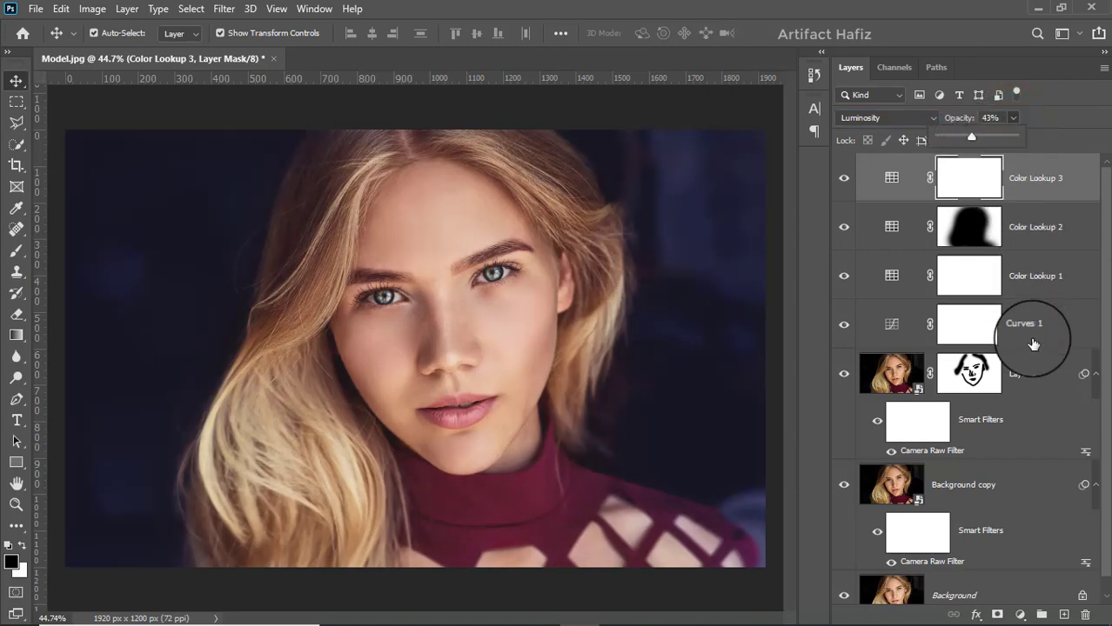
Step: Add a Levels adjustment layer on top with the black input level at 6 and the white input level at 243
left_click(1019, 615)
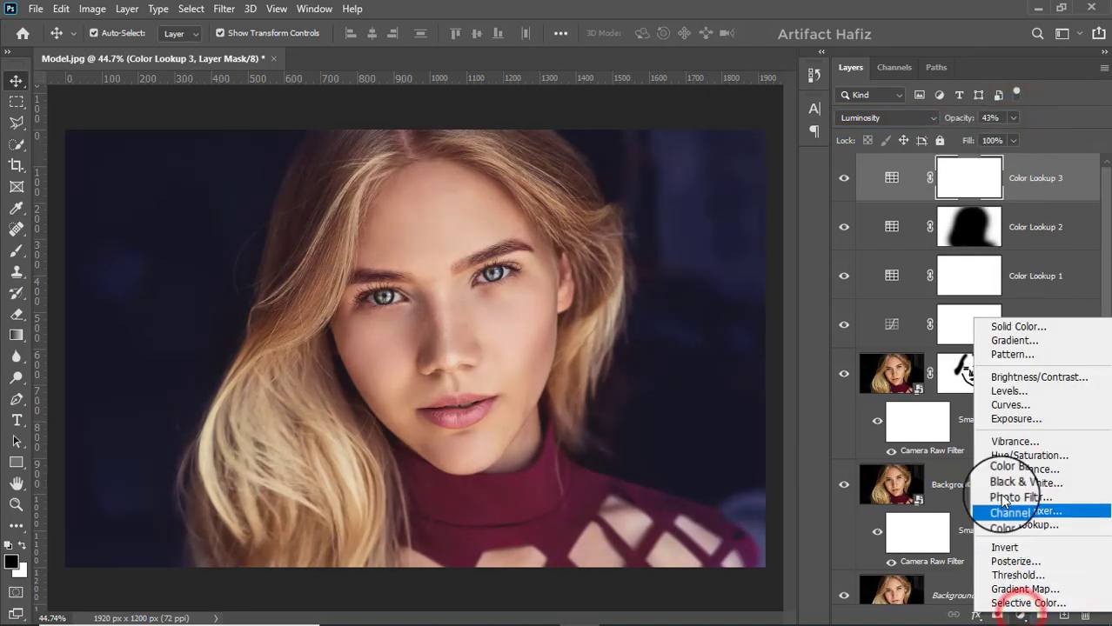
left_click(1002, 391)
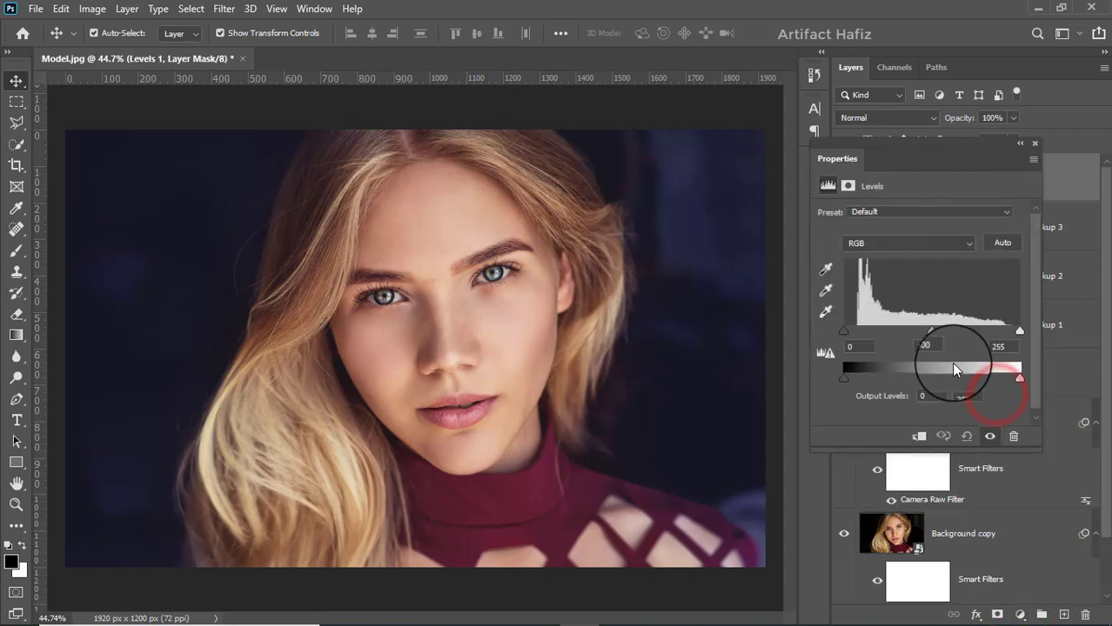
left_click_drag(1017, 333, 1010, 333)
left_click_drag(841, 332, 845, 332)
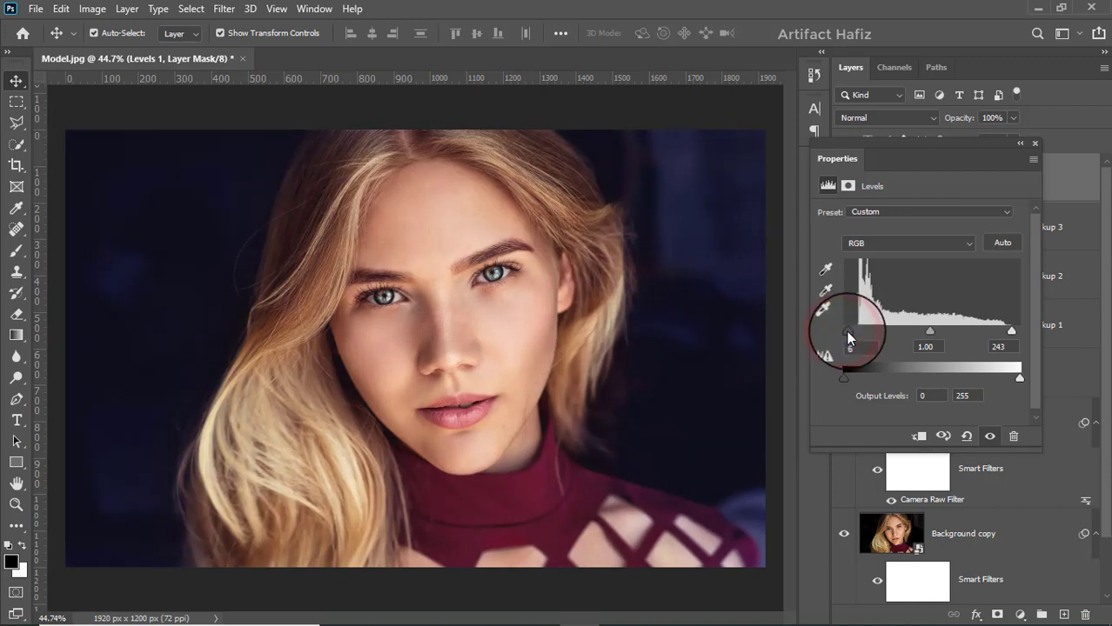
left_click(1034, 145)
Step: Stamp all visible layers into a new merged layer above Levels 1
left_click(1050, 186)
key("ctrl+alt+shift+e")
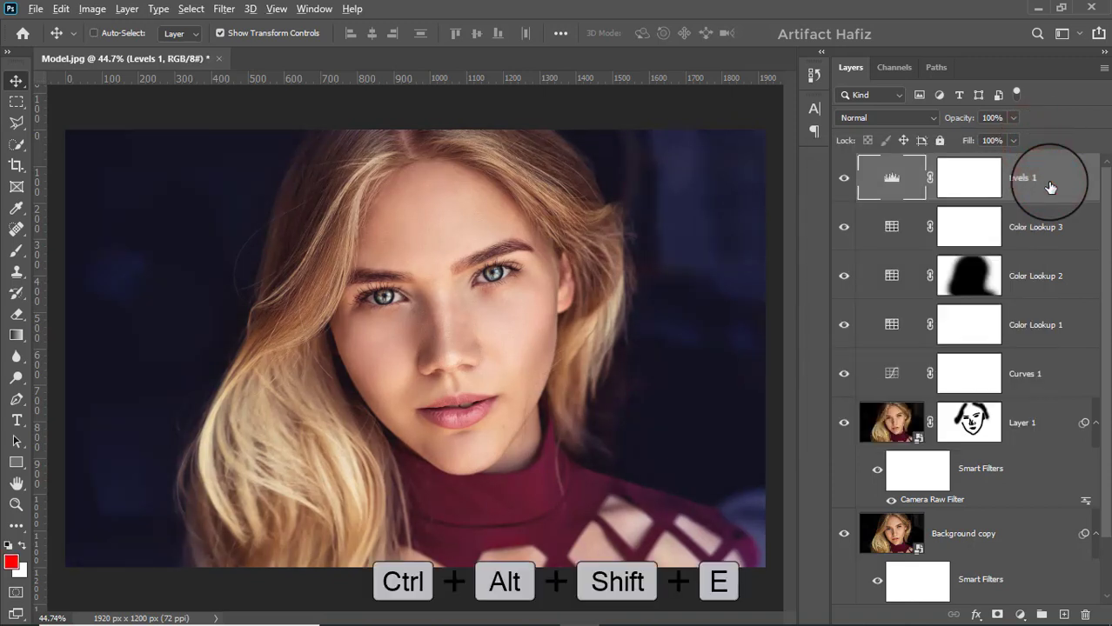
Step: Convert the merged Layer 2 to a smart object and open it in the Camera Raw Filter
left_click(223, 9)
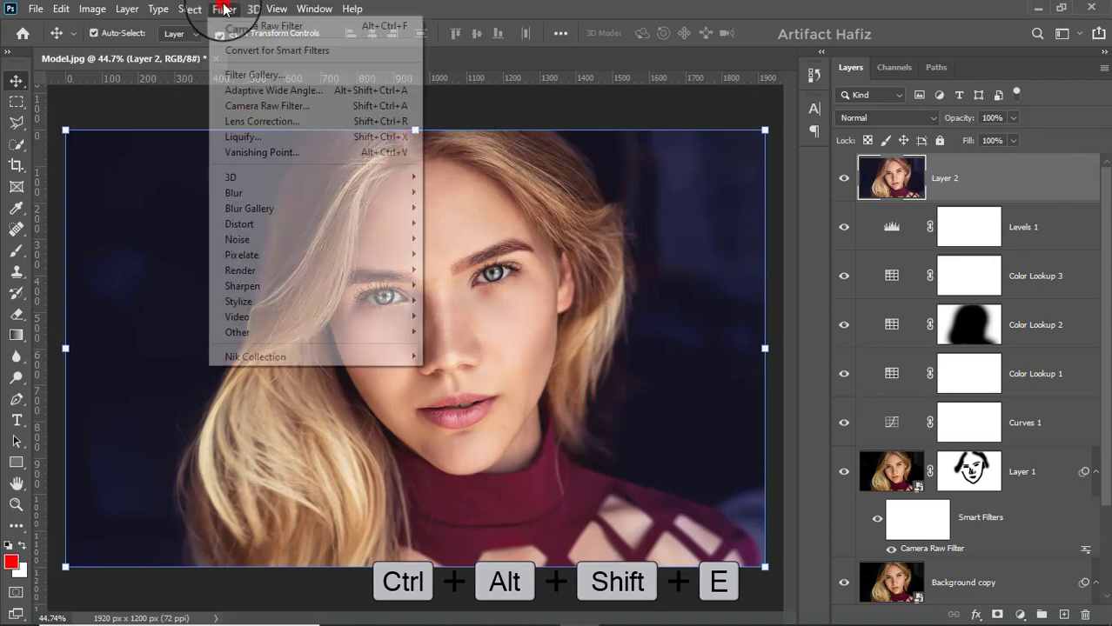
left_click(231, 49)
left_click(231, 12)
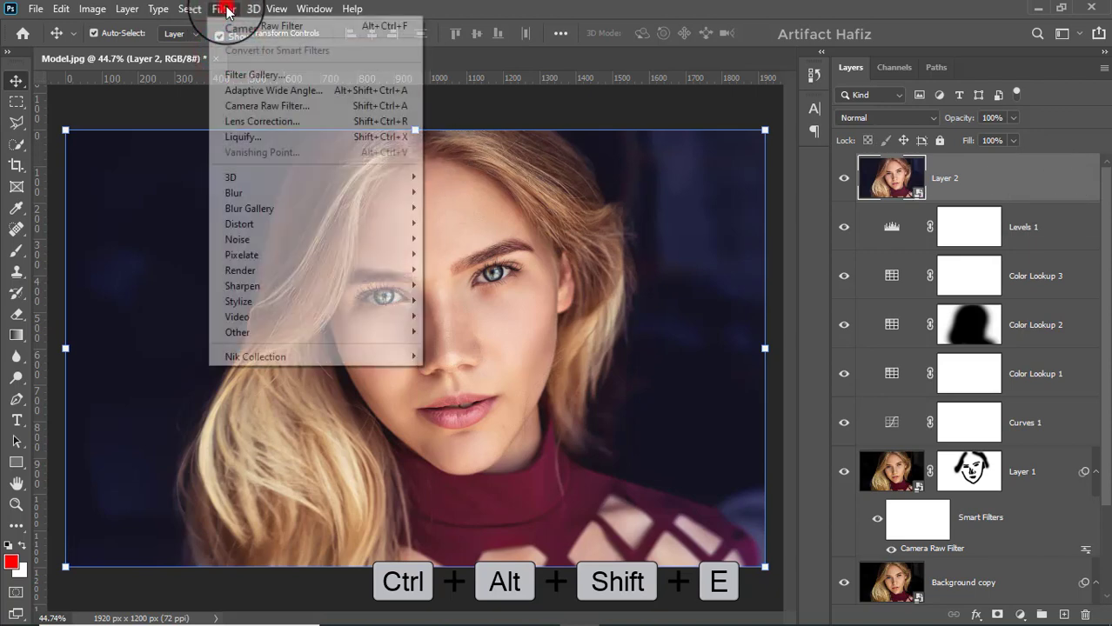
left_click(246, 105)
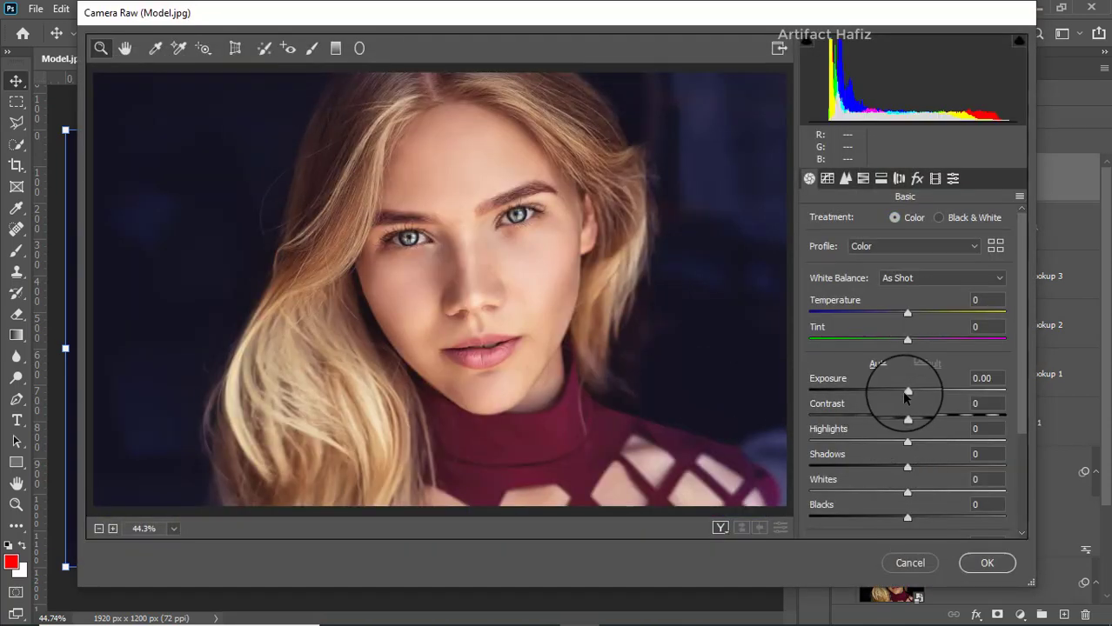
Step: Set the Camera Raw basic tones to Exposure -0.20, Shadows +1, Whites +21 and Blacks -13
left_click_drag(908, 390, 905, 391)
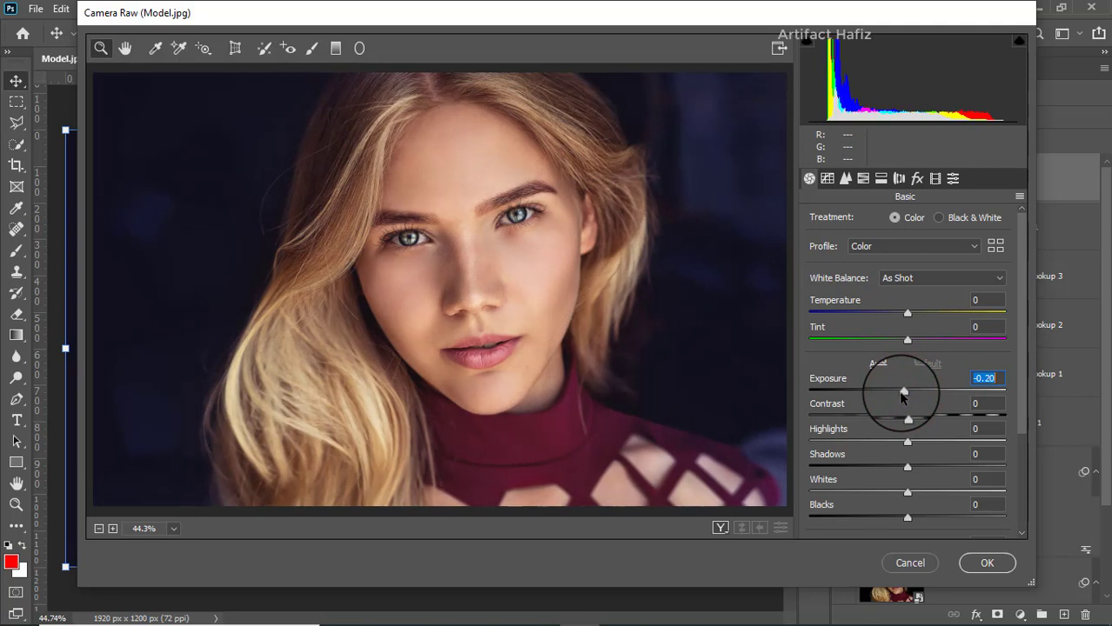
left_click_drag(907, 493, 928, 494)
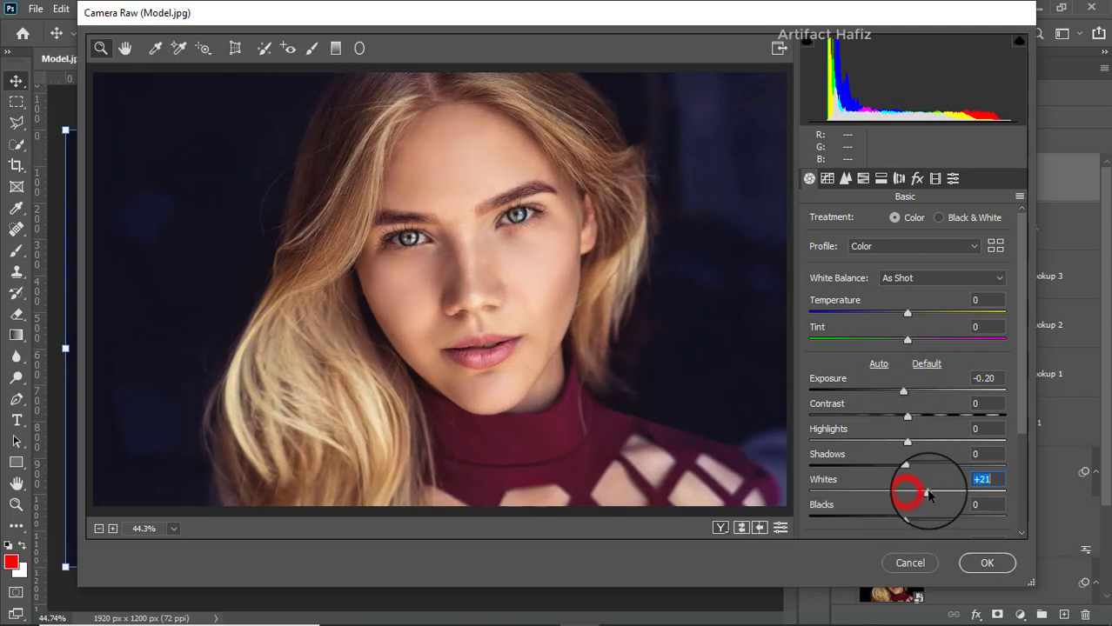
left_click(907, 443)
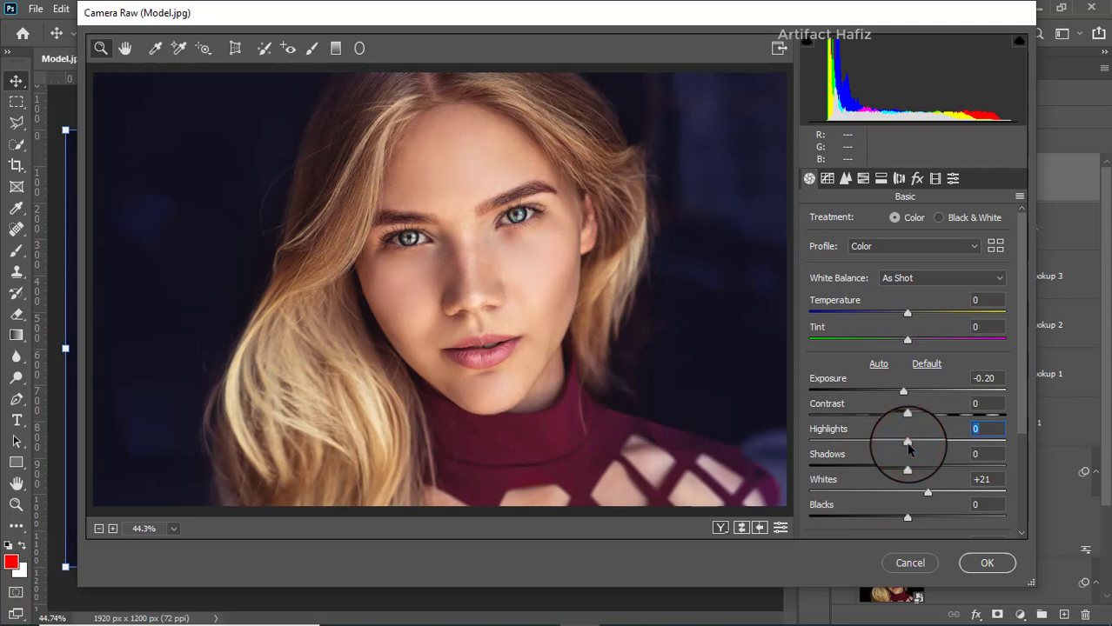
scroll(907, 445, "down", 3)
left_click_drag(910, 443, 896, 443)
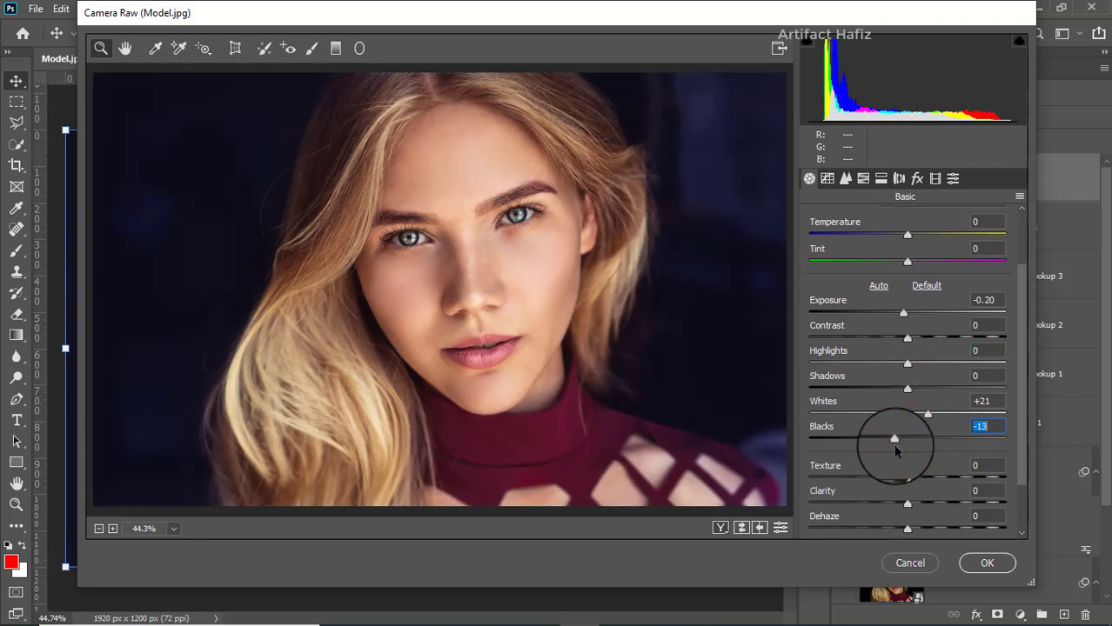
left_click(908, 388)
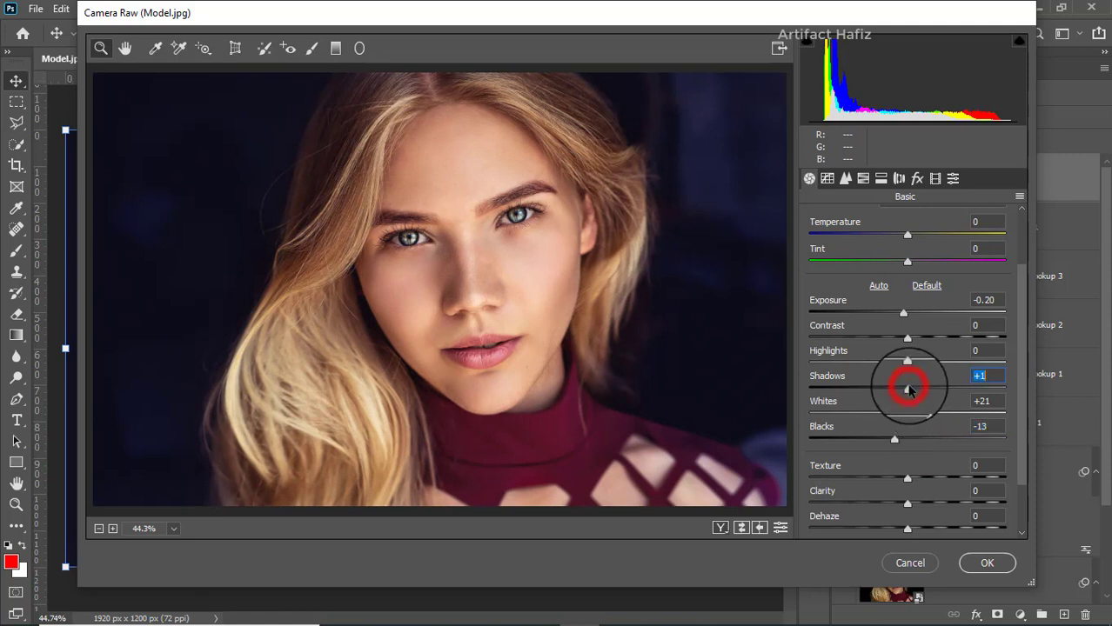
Step: Set Texture to -2, Clarity to +2 and Dehaze to +2 in the basic adjustments
scroll(903, 386, "down", 1)
scroll(903, 386, "down", 1)
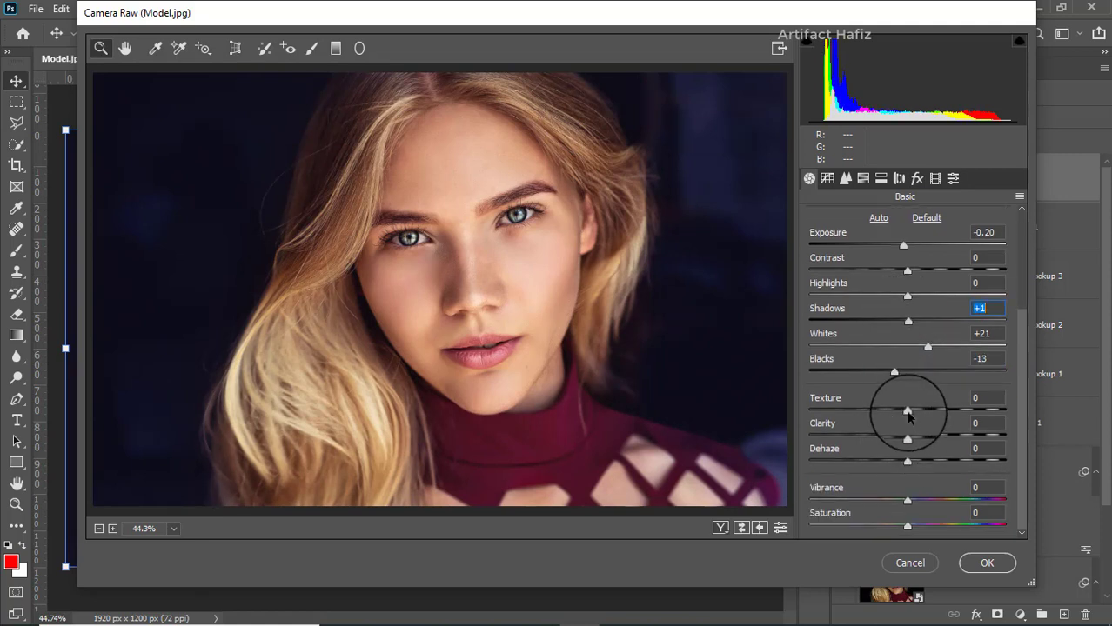
mouse_move(907, 410)
left_mouse_down()
mouse_move(924, 412)
mouse_move(906, 412)
left_mouse_up()
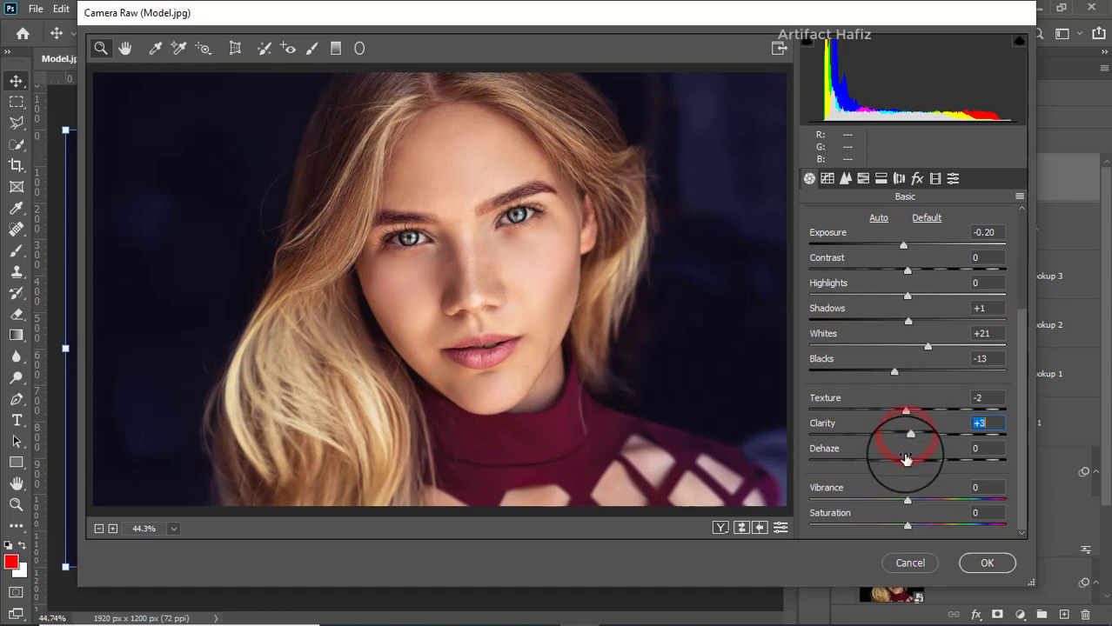
mouse_move(907, 462)
left_mouse_down()
mouse_move(921, 467)
mouse_move(885, 462)
mouse_move(913, 468)
mouse_move(914, 447)
left_mouse_up()
left_click(912, 437)
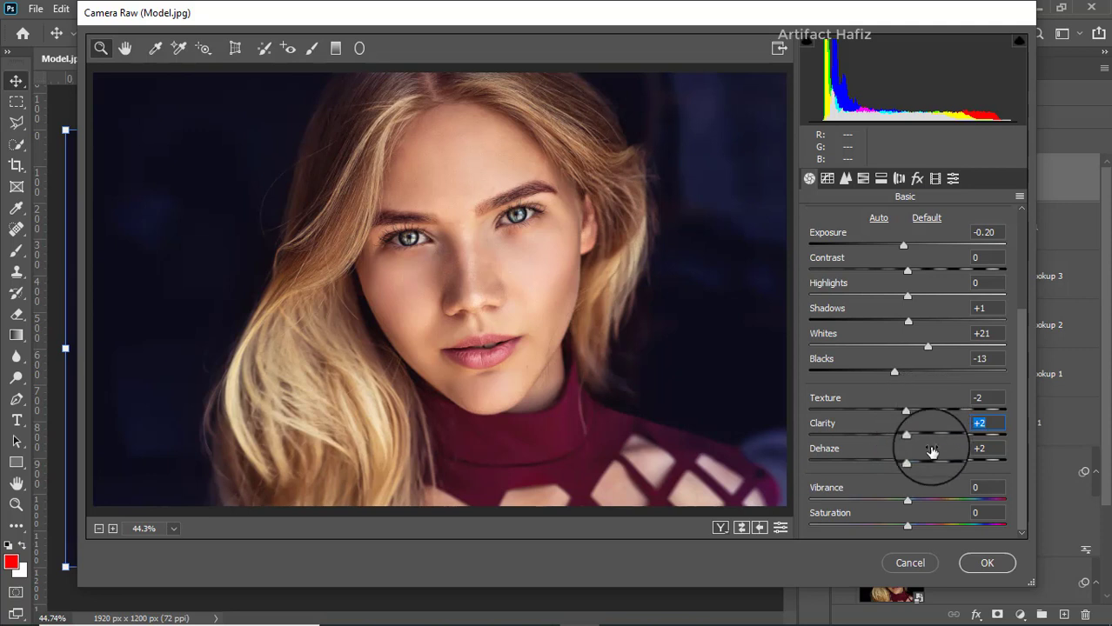
Step: Move the white point of the Red channel's point tone curve to input 240, output 255
left_click(827, 179)
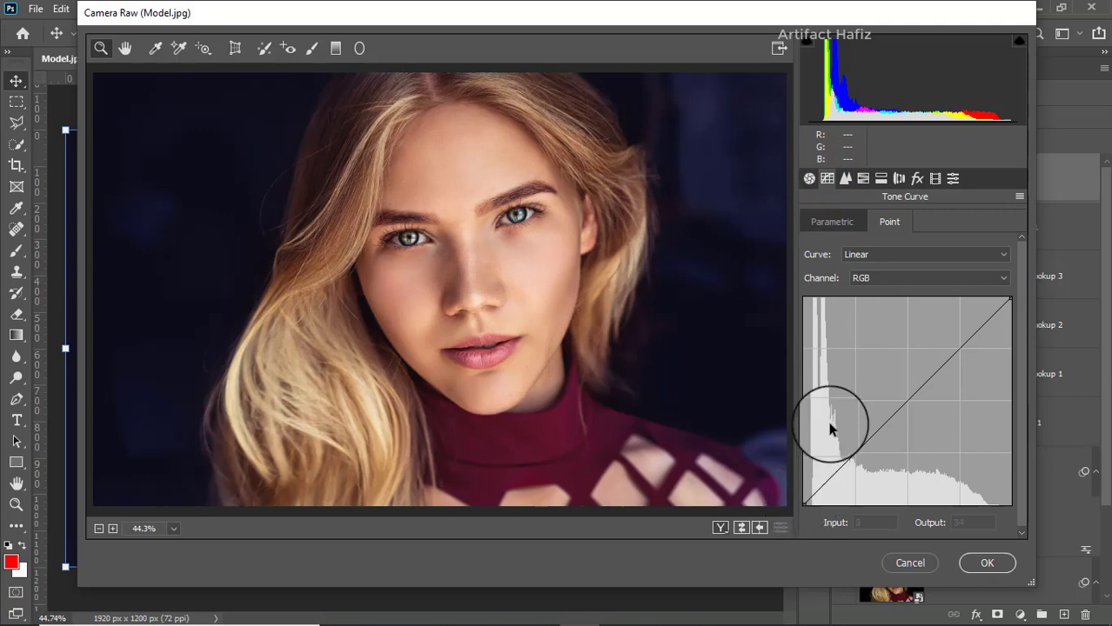
left_click(862, 278)
left_click(860, 306)
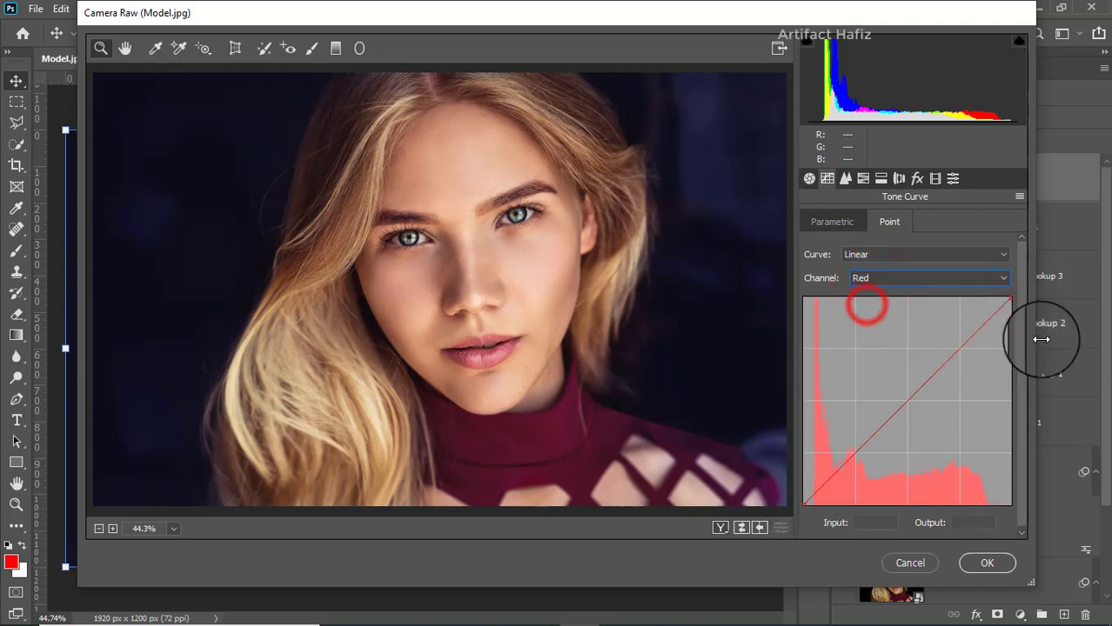
left_click_drag(1009, 299, 997, 284)
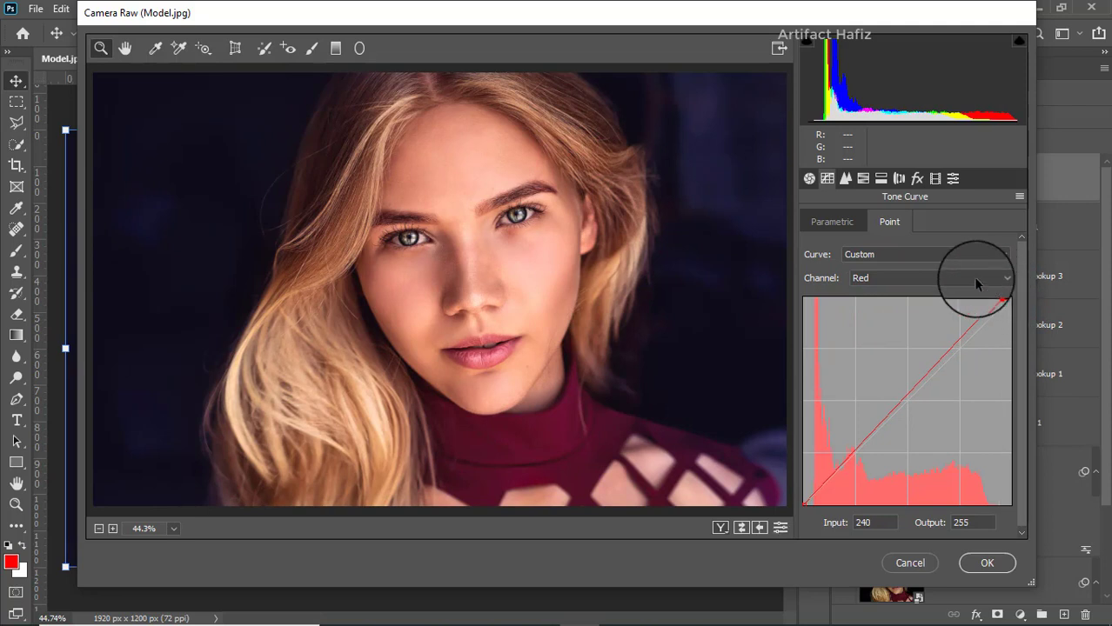
Step: Move the tone curve white points to input 229 for the Green channel and input 219 for Blue, both with output 255
left_click(912, 278)
left_click(914, 313)
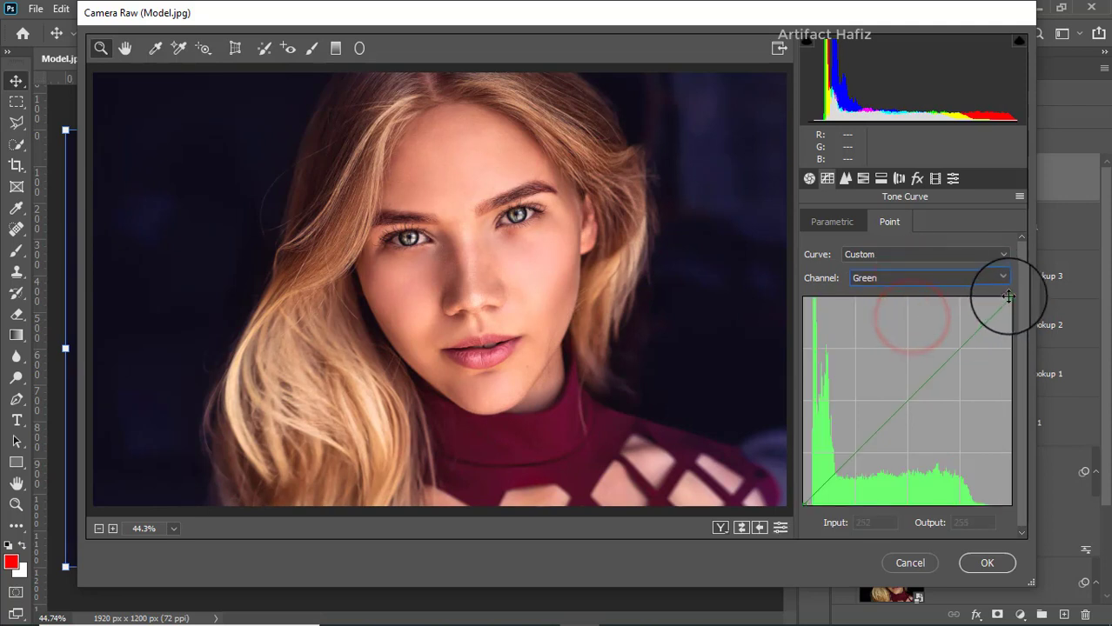
left_click_drag(1008, 298, 990, 283)
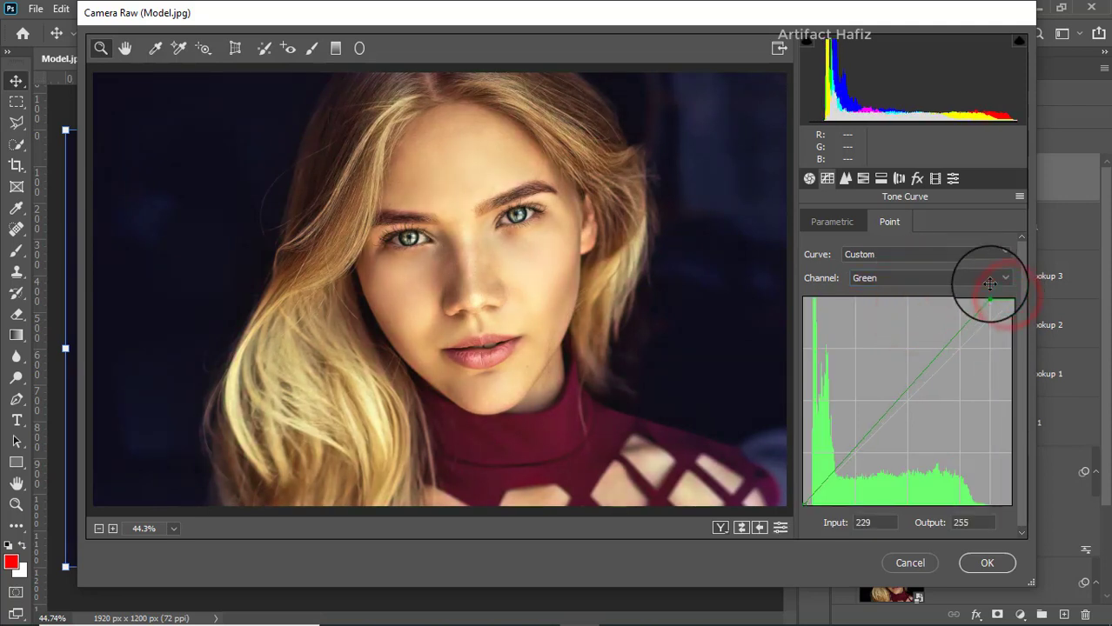
left_click(937, 279)
left_click(929, 329)
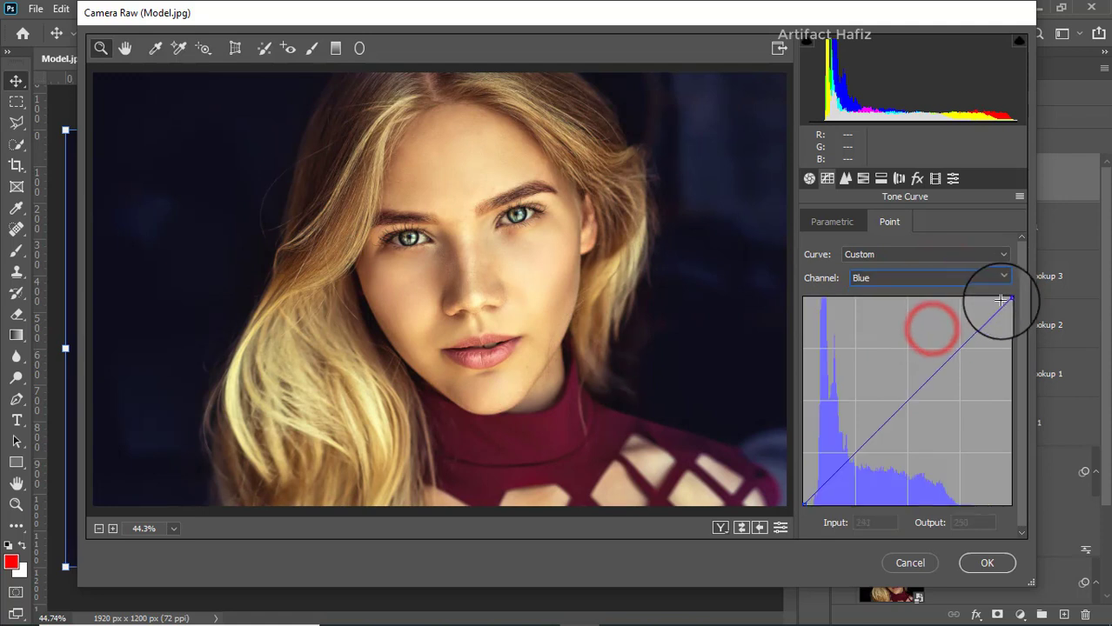
left_click_drag(1010, 297, 982, 284)
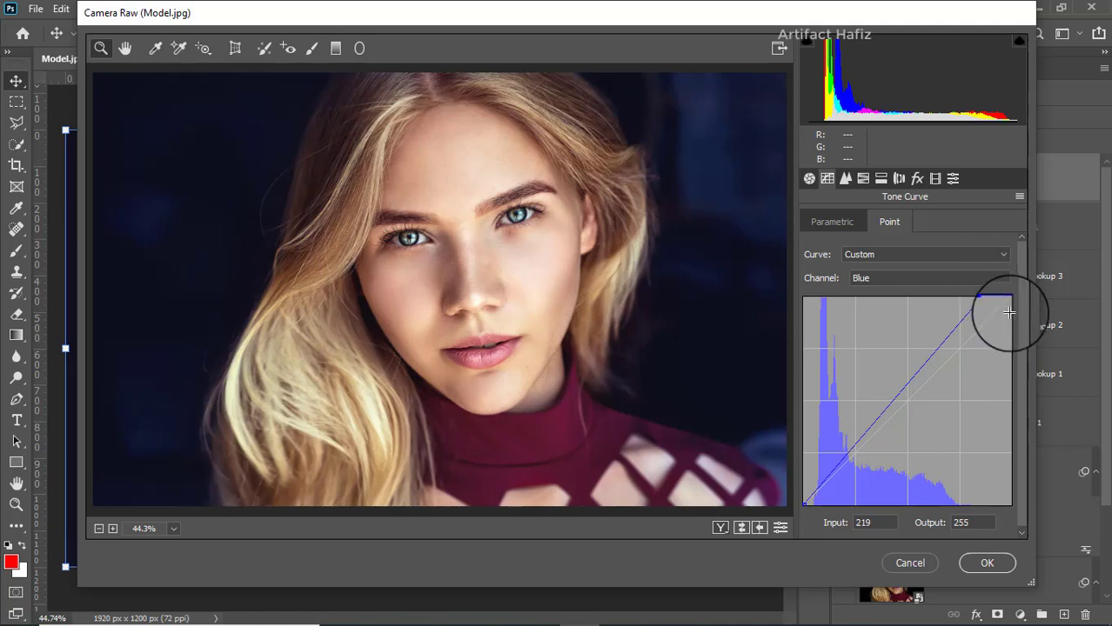
Step: Set the luminance noise reduction to 10
left_click(845, 179)
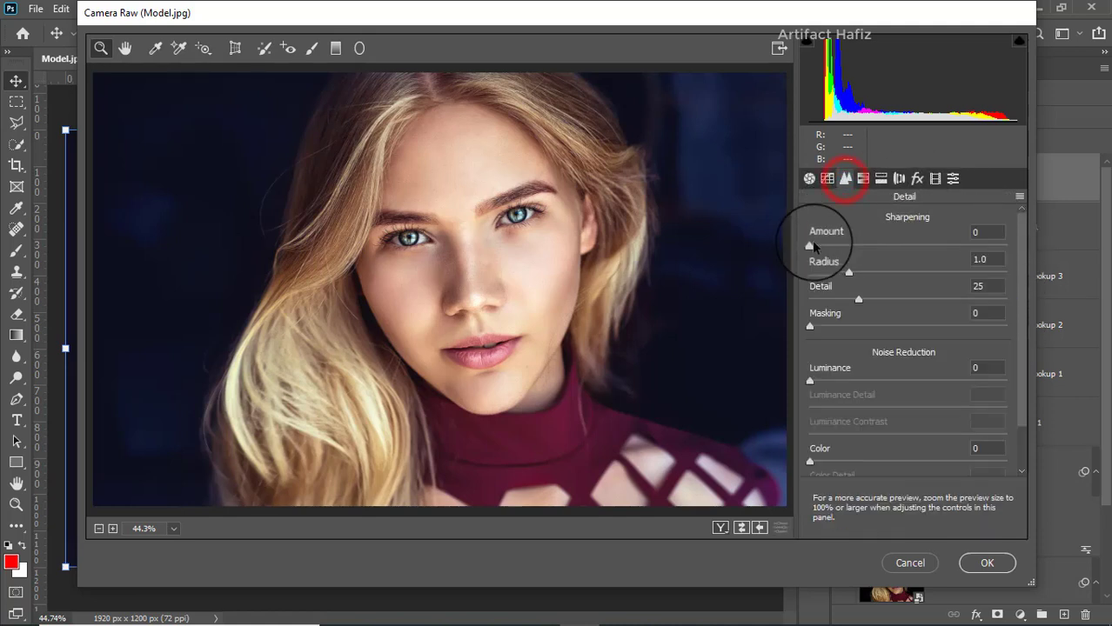
mouse_move(809, 381)
left_mouse_down()
mouse_move(838, 388)
mouse_move(825, 383)
left_mouse_up()
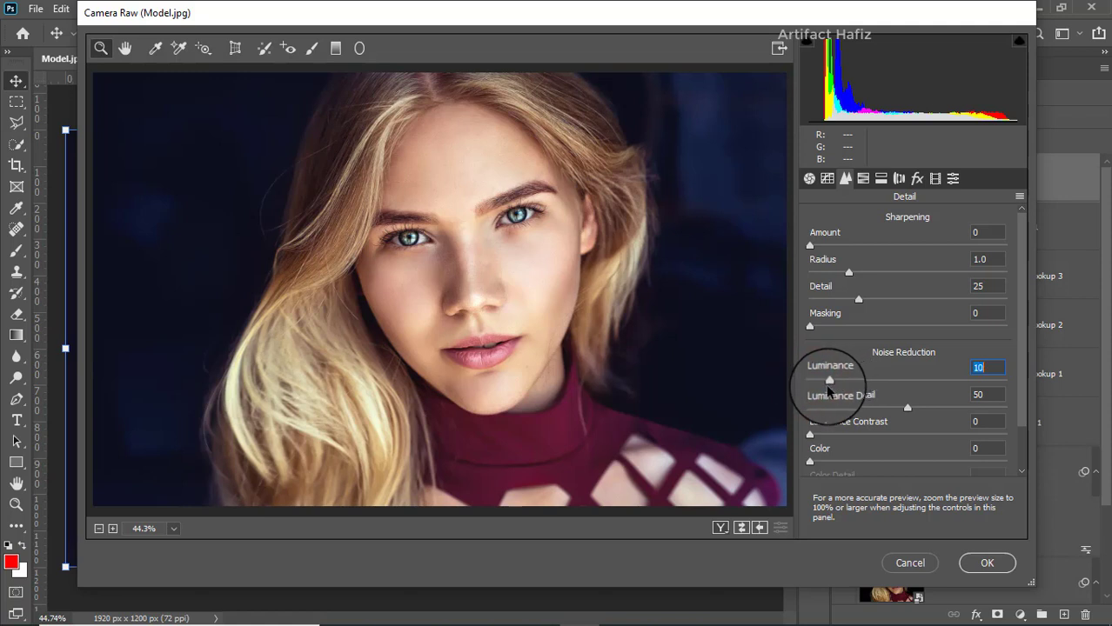
Step: Set the HSL saturation to Reds +25, Yellows -33, Greens -36, Aquas -38 and Blues -43
left_click(859, 180)
left_click(872, 223)
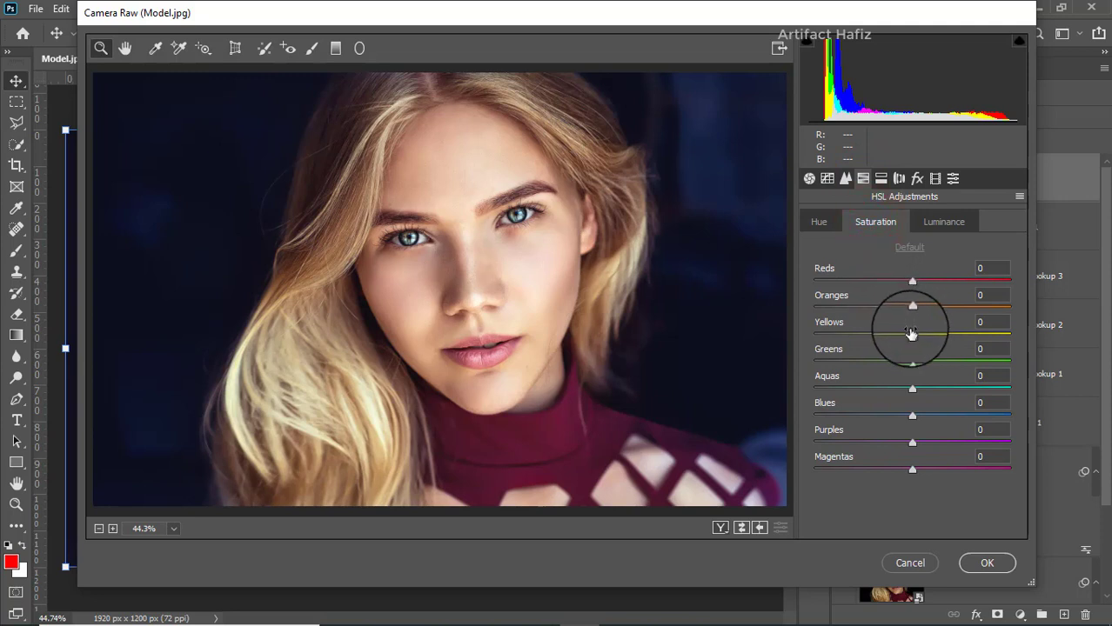
left_click_drag(913, 283, 936, 281)
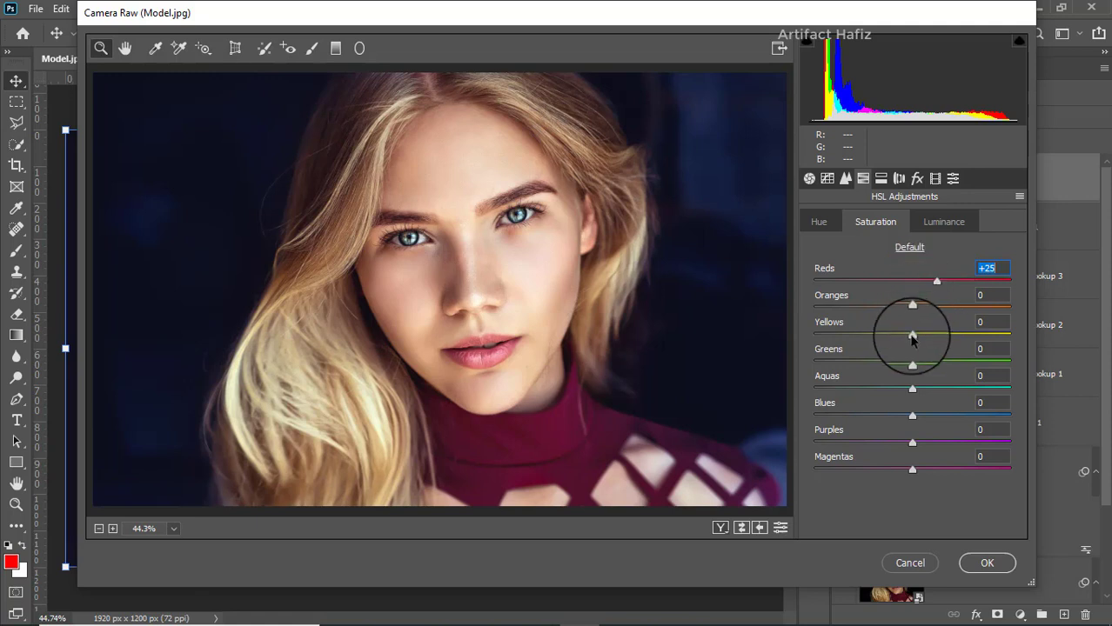
left_click_drag(911, 333, 869, 423)
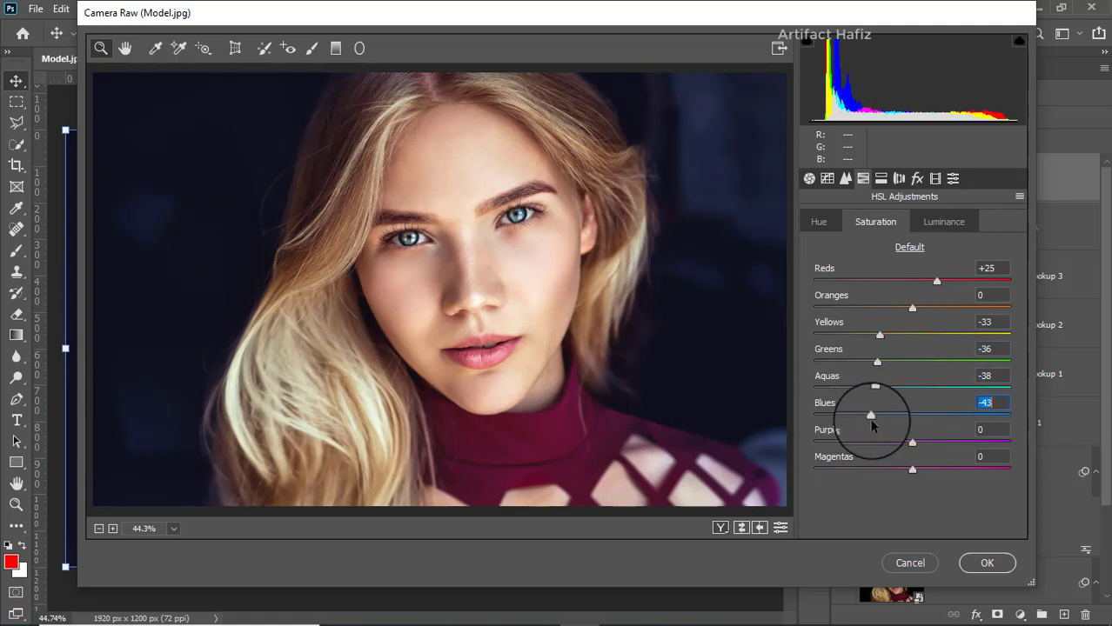
Step: Set the HSL luminance to Reds -4, Oranges -11 and Yellows -35
left_click(923, 220)
left_click_drag(912, 307, 902, 318)
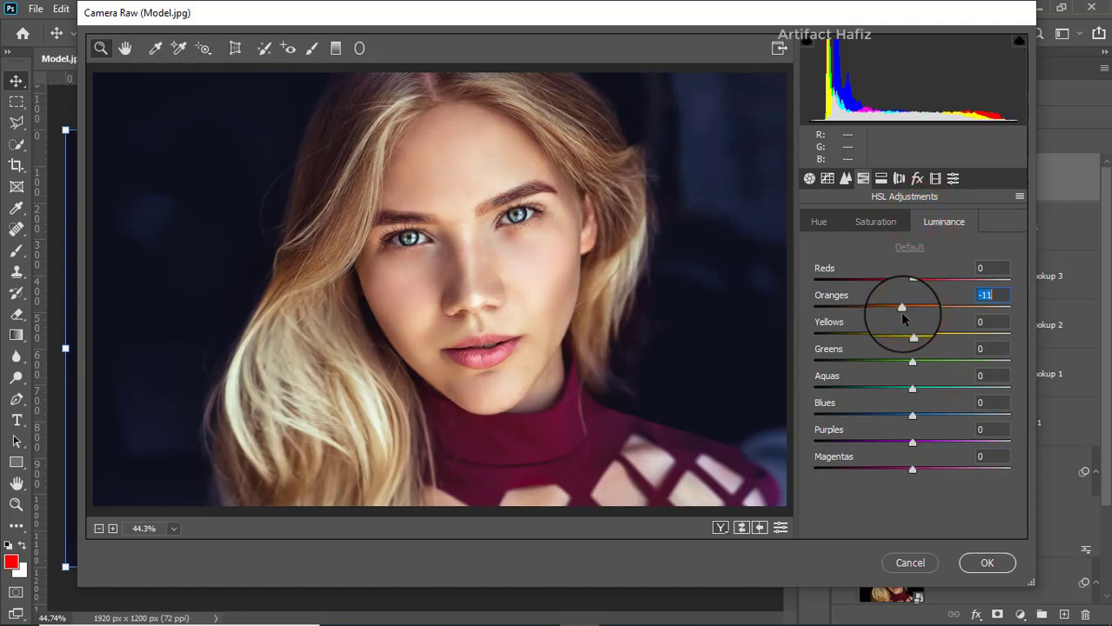
left_click_drag(911, 281, 909, 284)
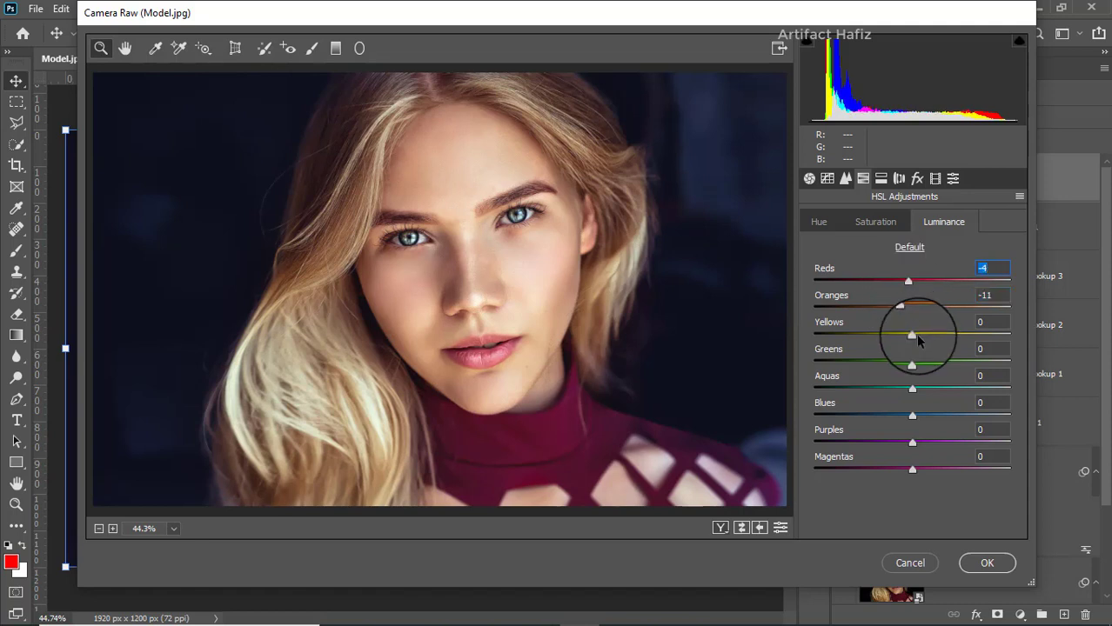
left_click_drag(912, 334, 876, 336)
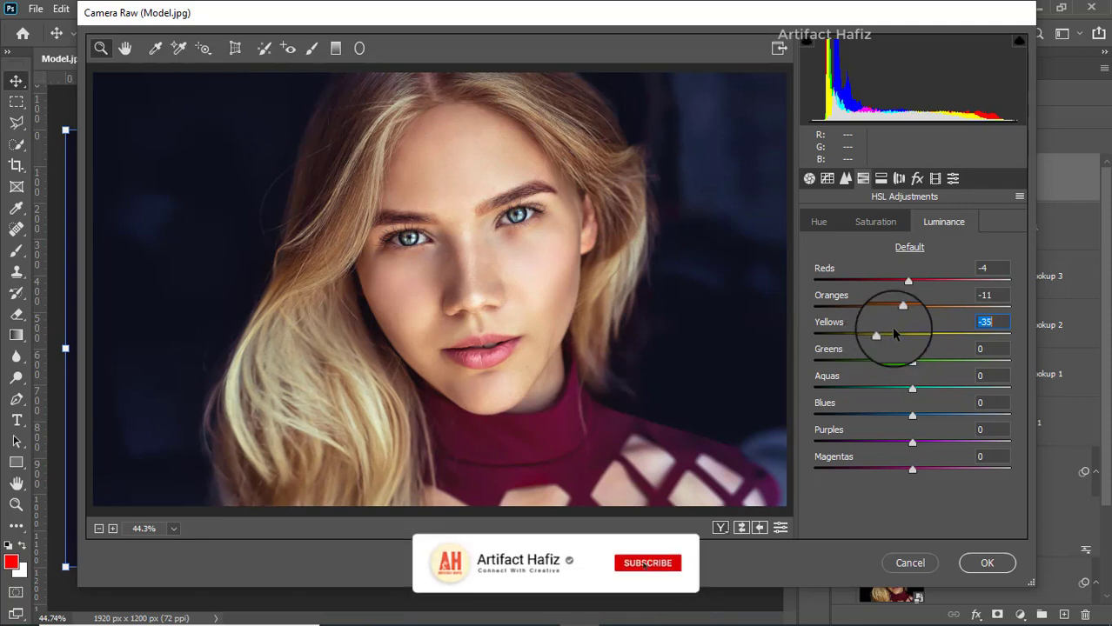
Step: Shift the HSL hue of Aquas to -80 and Blues to -68
left_click(818, 222)
left_click_drag(912, 388, 864, 390)
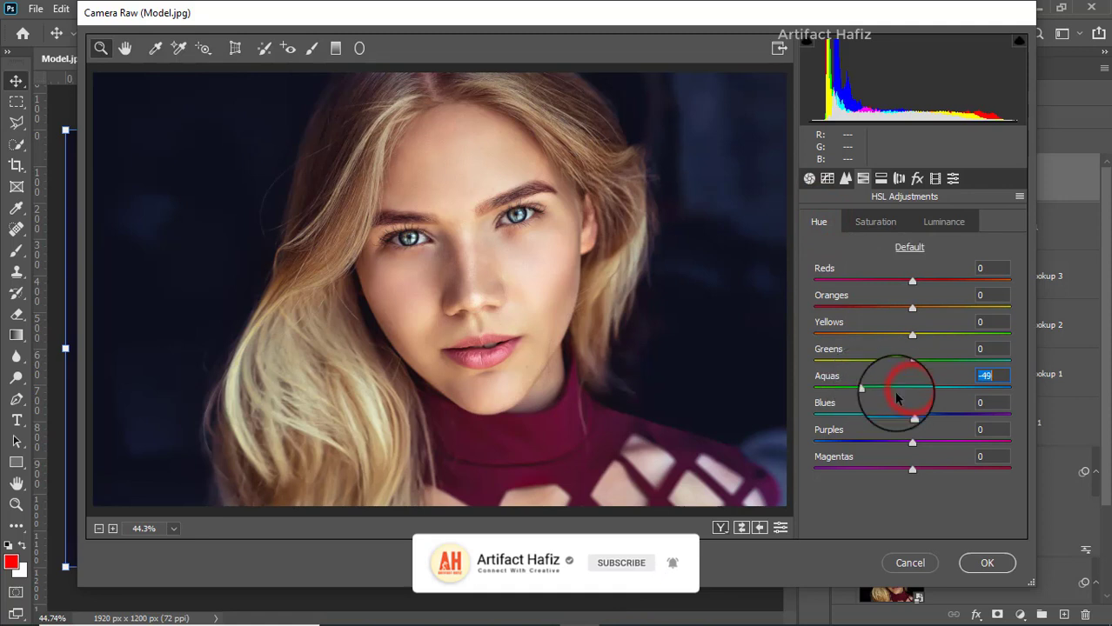
left_click_drag(914, 419, 833, 423)
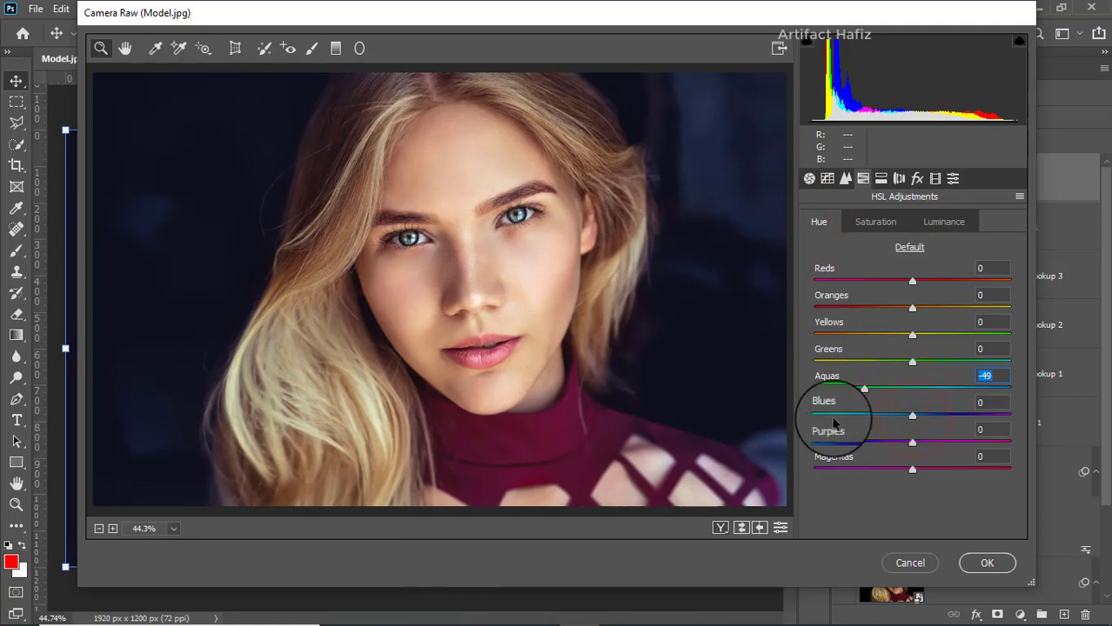
left_click_drag(912, 416, 835, 389)
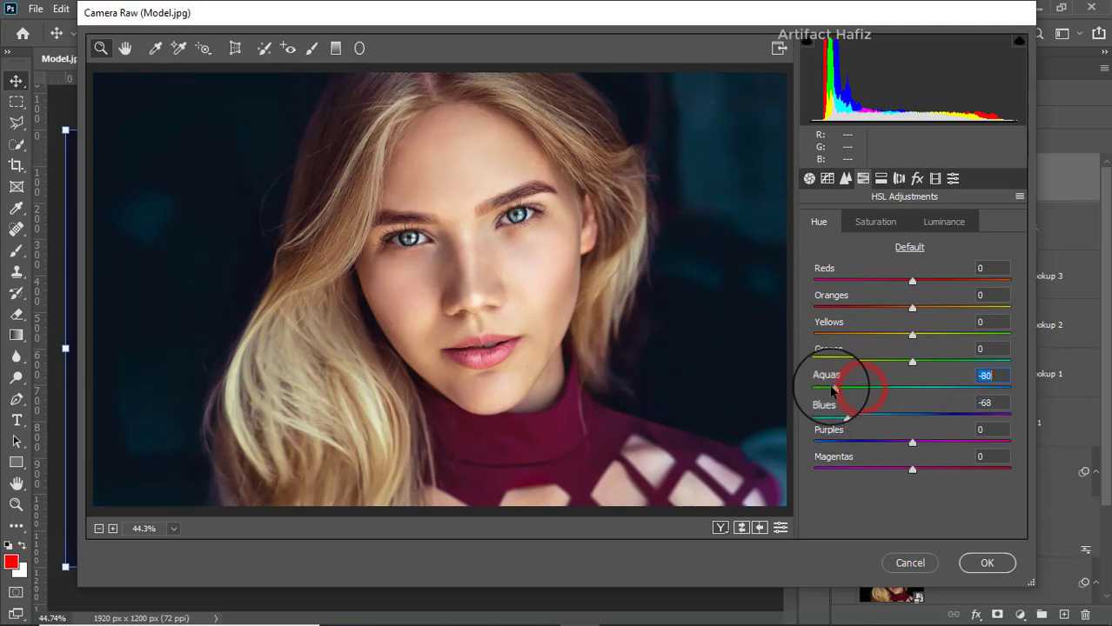
Step: Set the calibration saturation to Red Primary +1, Green Primary +3 and Blue Primary +3, and apply the Camera Raw filter
left_click(935, 178)
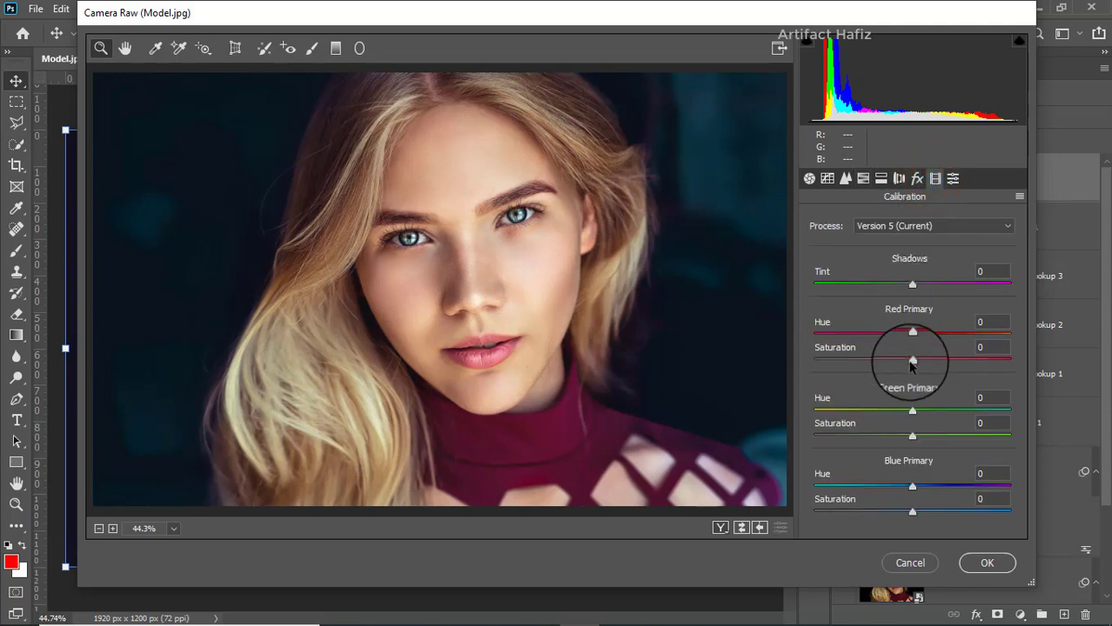
mouse_move(912, 360)
left_mouse_down()
mouse_move(889, 362)
mouse_move(912, 360)
left_mouse_up()
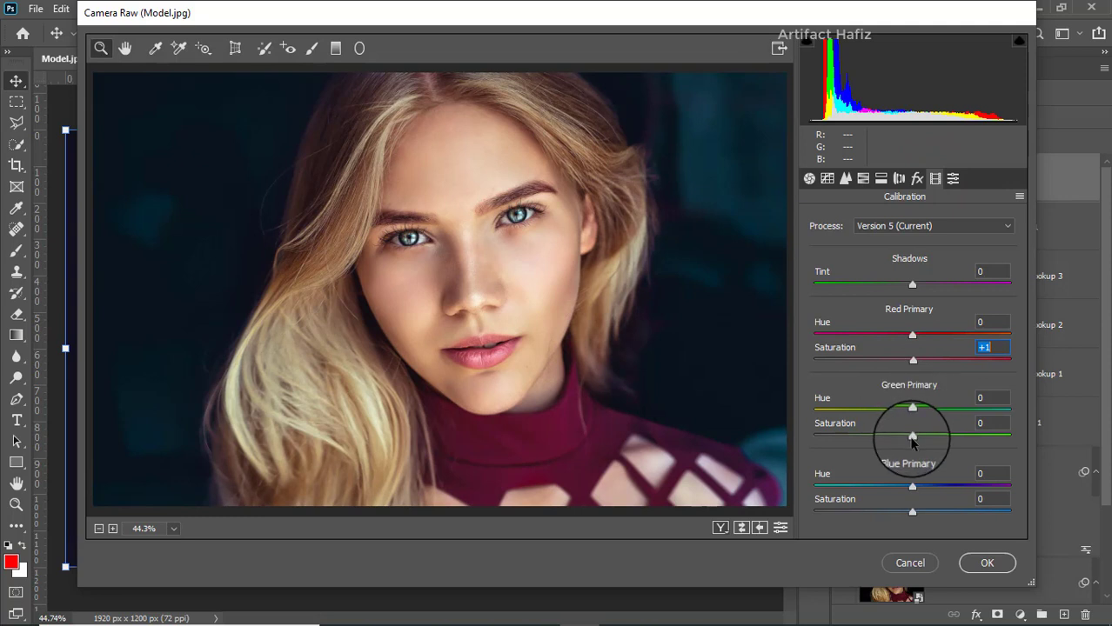
left_click_drag(910, 436, 914, 437)
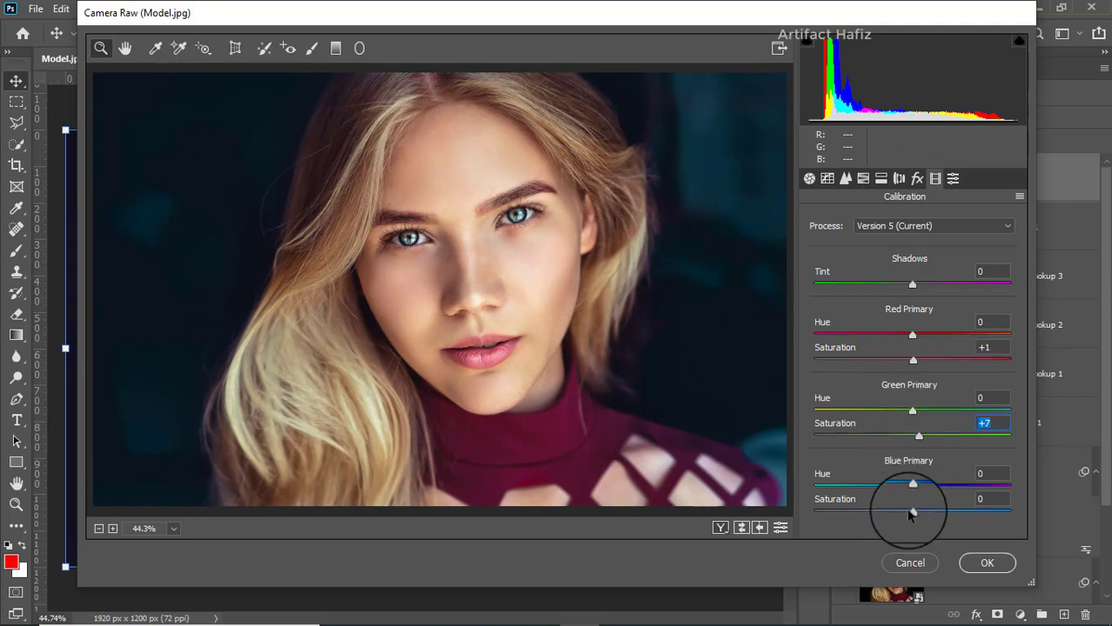
left_click_drag(911, 512, 913, 513)
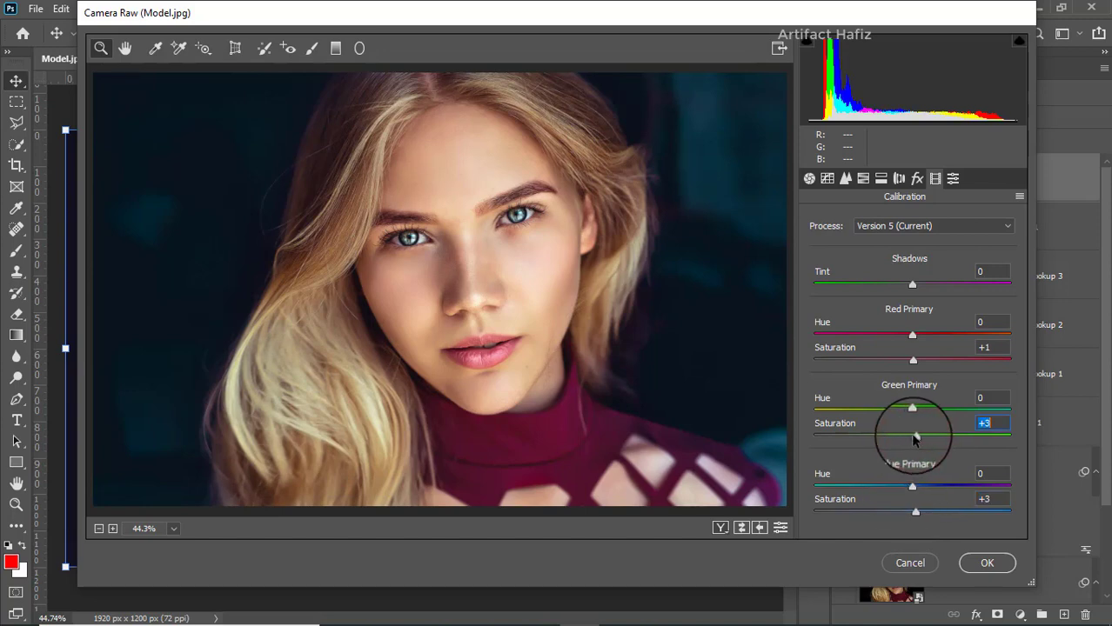
left_click(978, 564)
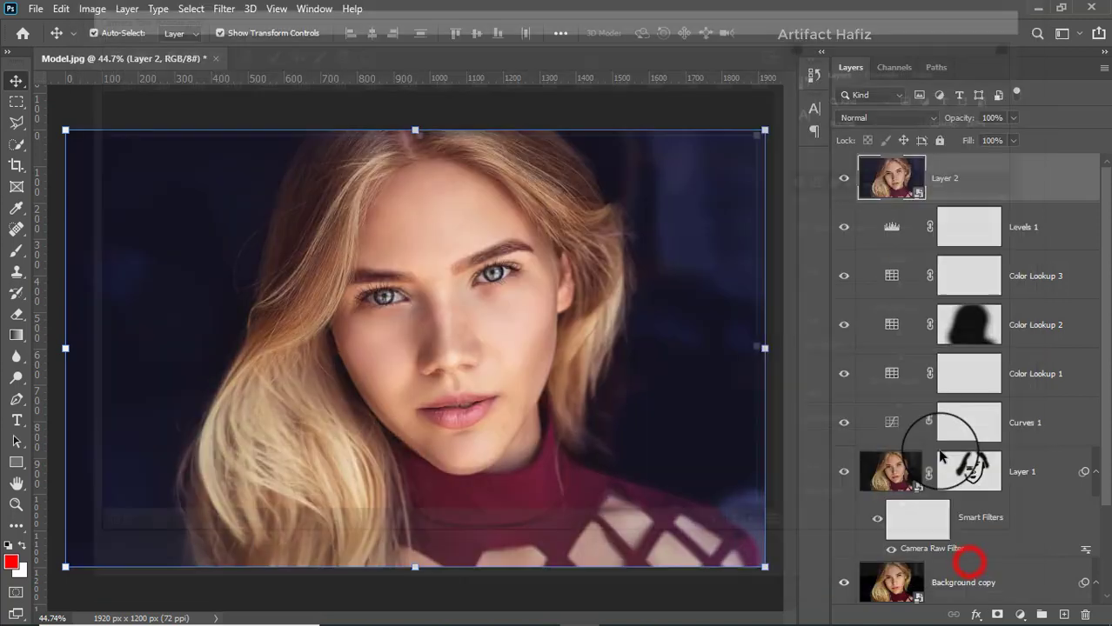
Step: Compare the edited portrait with the original by toggling the visibility of all layers except Background
scroll(894, 383, "down", 2)
key("alt")
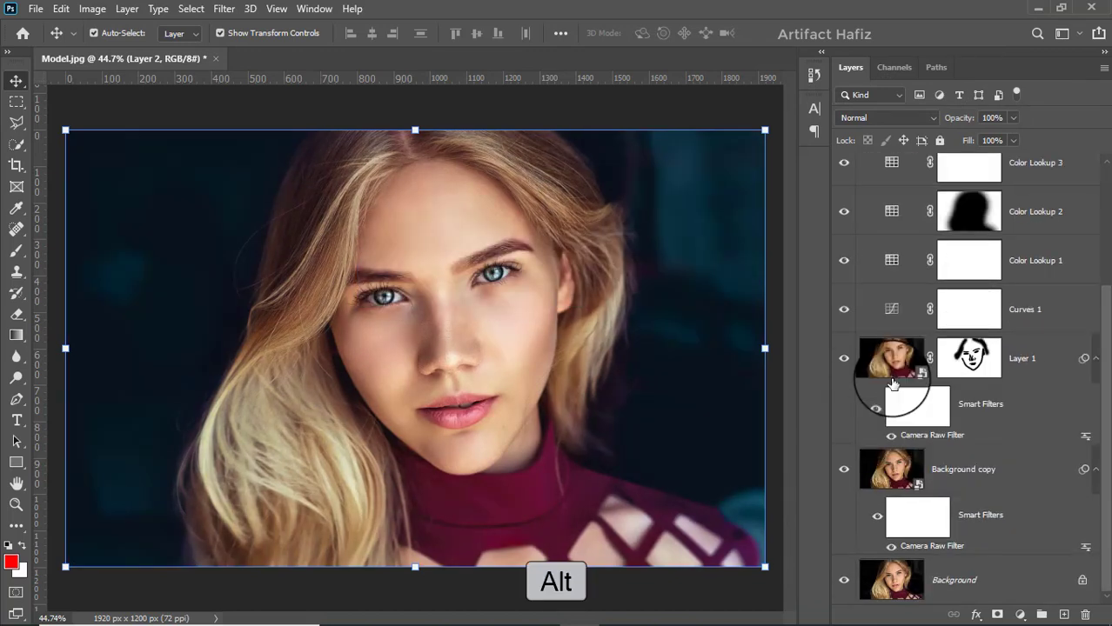
left_click(844, 582, "alt")
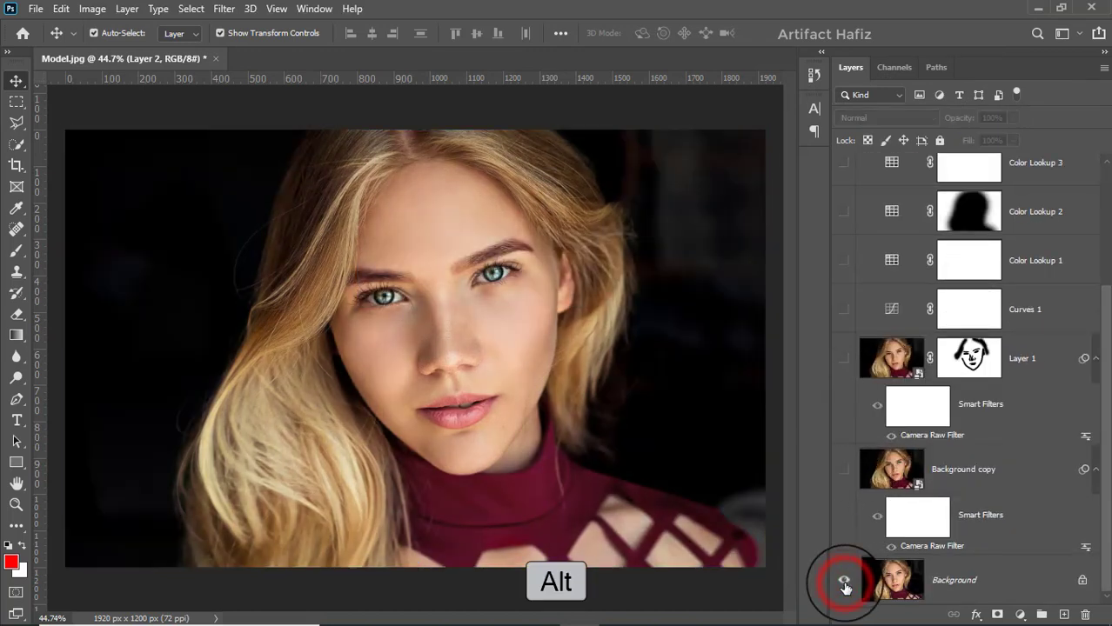
left_click(843, 581, "alt")
left_click(844, 581, "alt")
left_click(843, 581, "alt")
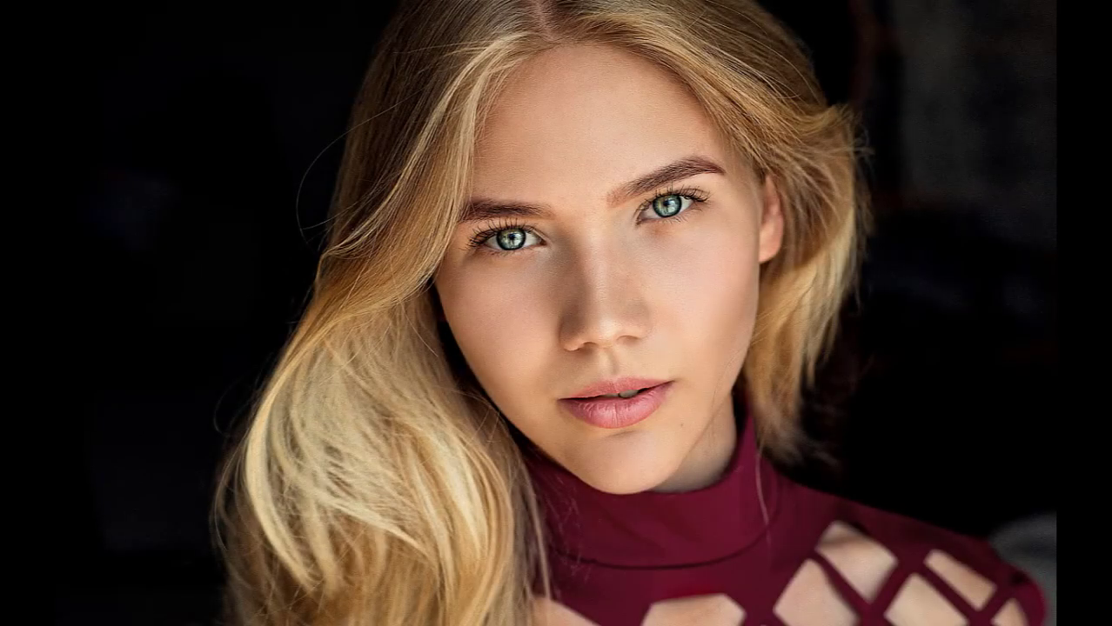